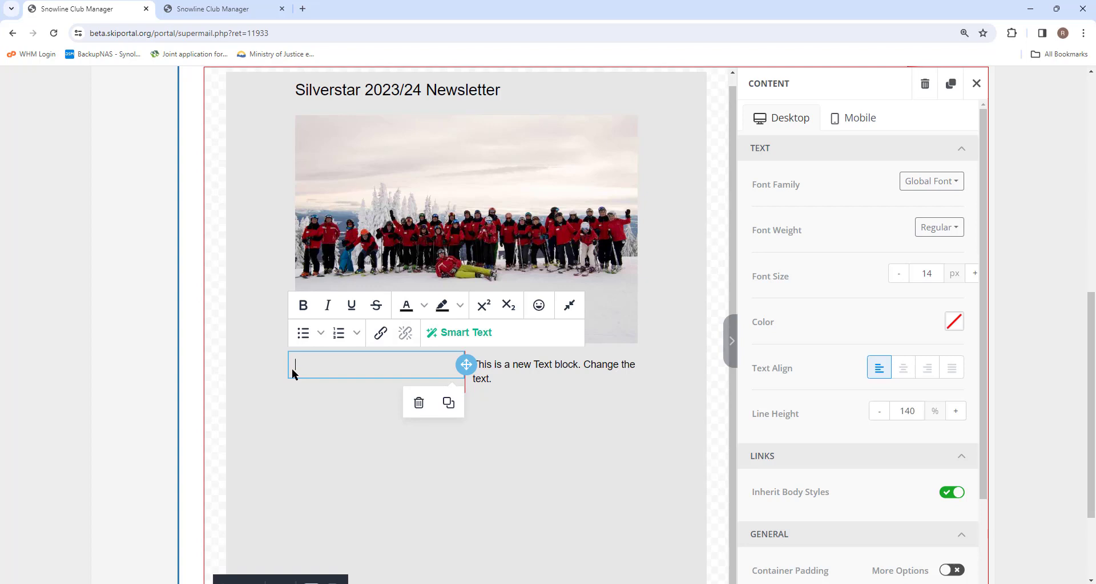
# - Paste the copied newsletter introduction into the first column's empty text block and justify its text
pyautogui.hotkey('ctrl', 'v')
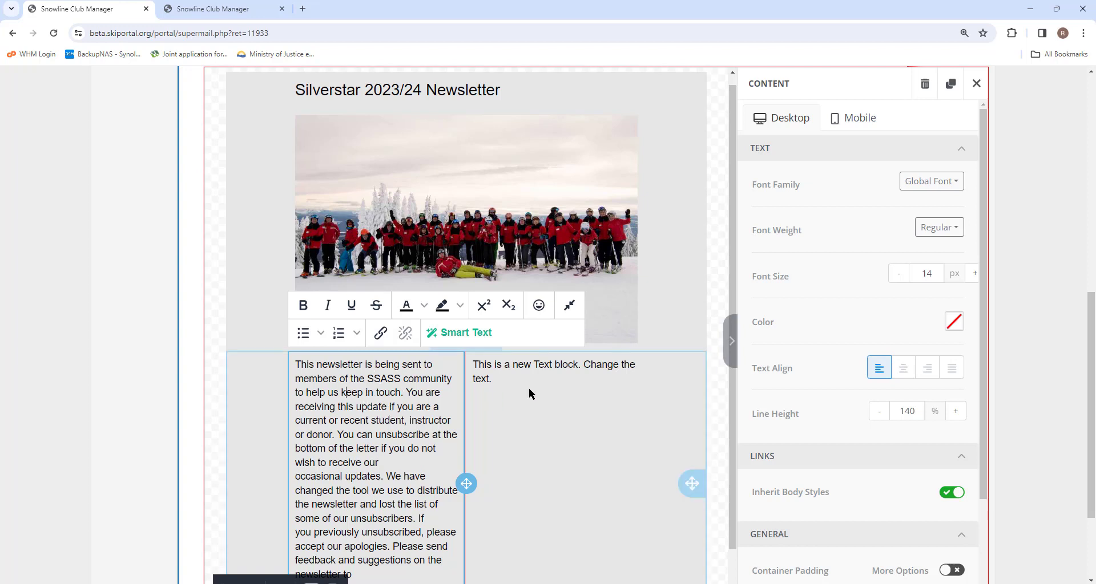
pyautogui.click(749, 82)
pyautogui.moveTo(749, 81); pyautogui.dragTo(786, 82)
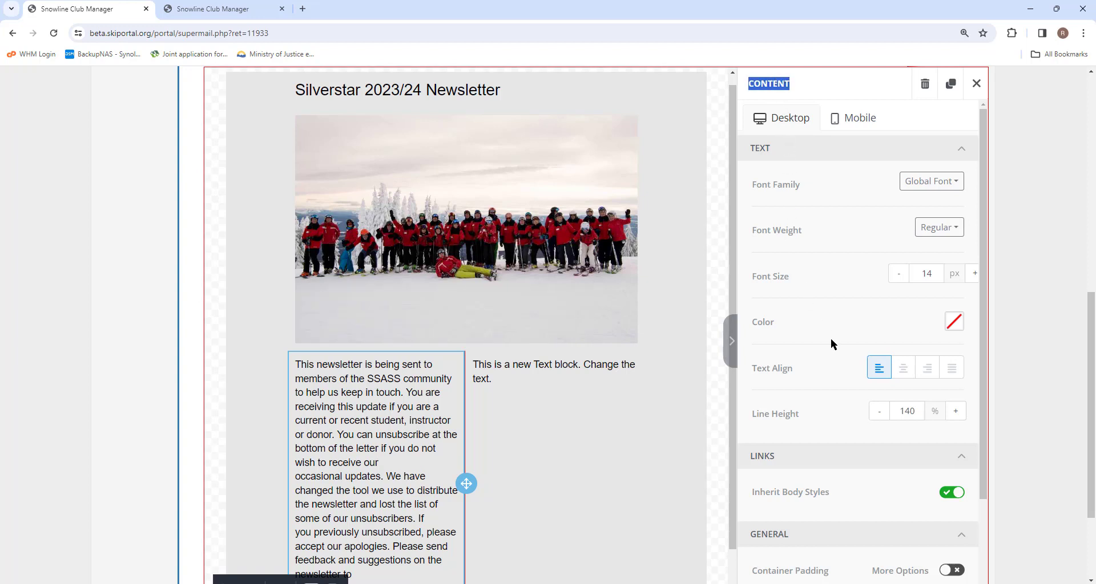
pyautogui.scroll(-2, 832, 342)
pyautogui.scroll(2, 832, 342)
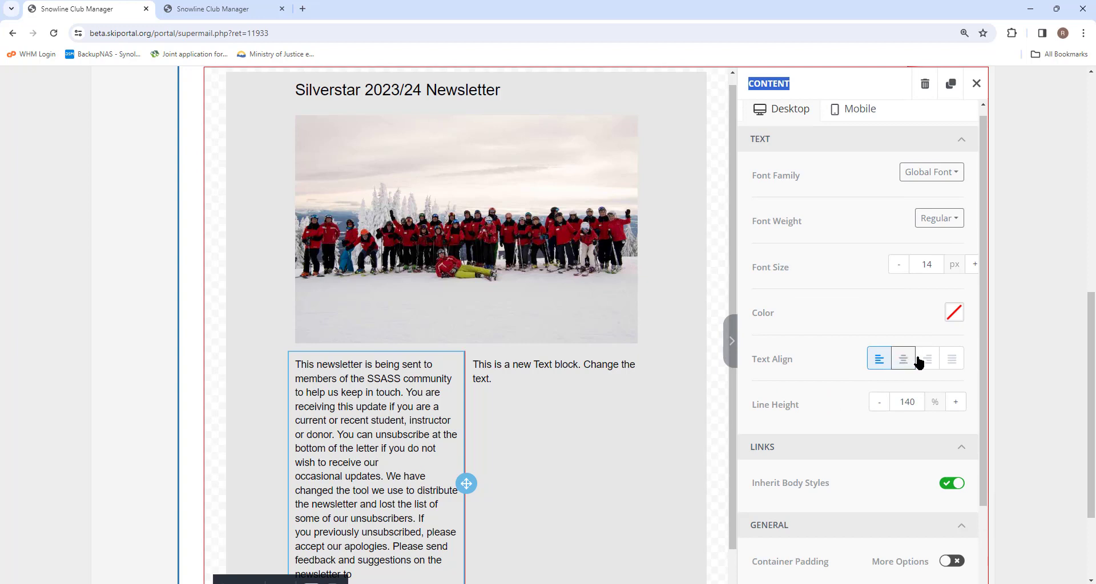
pyautogui.click(952, 359)
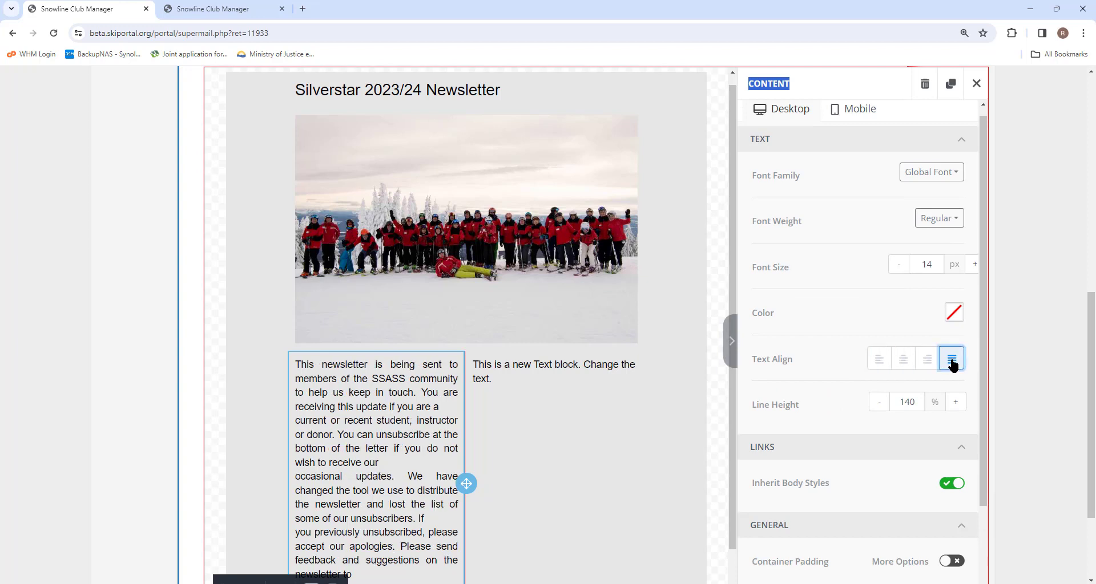
# - Remove the stray line breaks after "wish to receive our" and "unsubscribers. If" in the first column's text
pyautogui.click(385, 463)
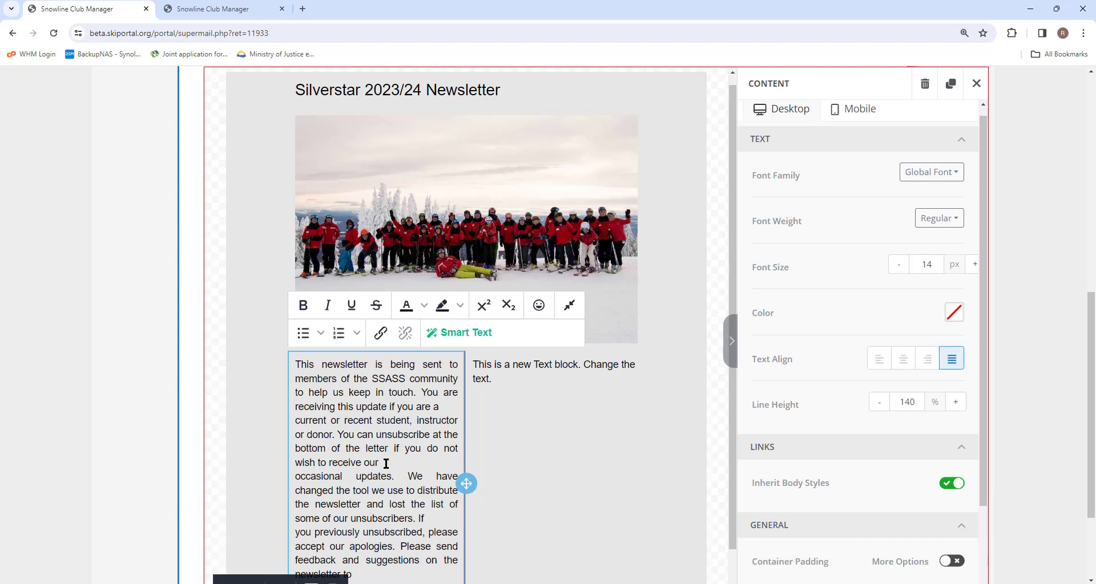
pyautogui.press('Delete')
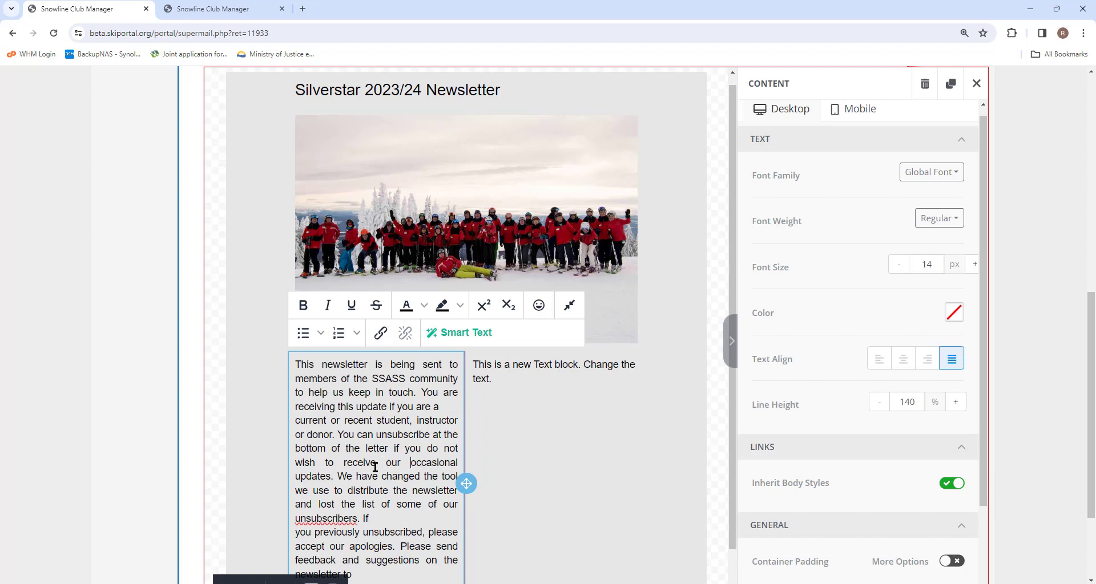
pyautogui.click(374, 520)
pyautogui.press('Delete')
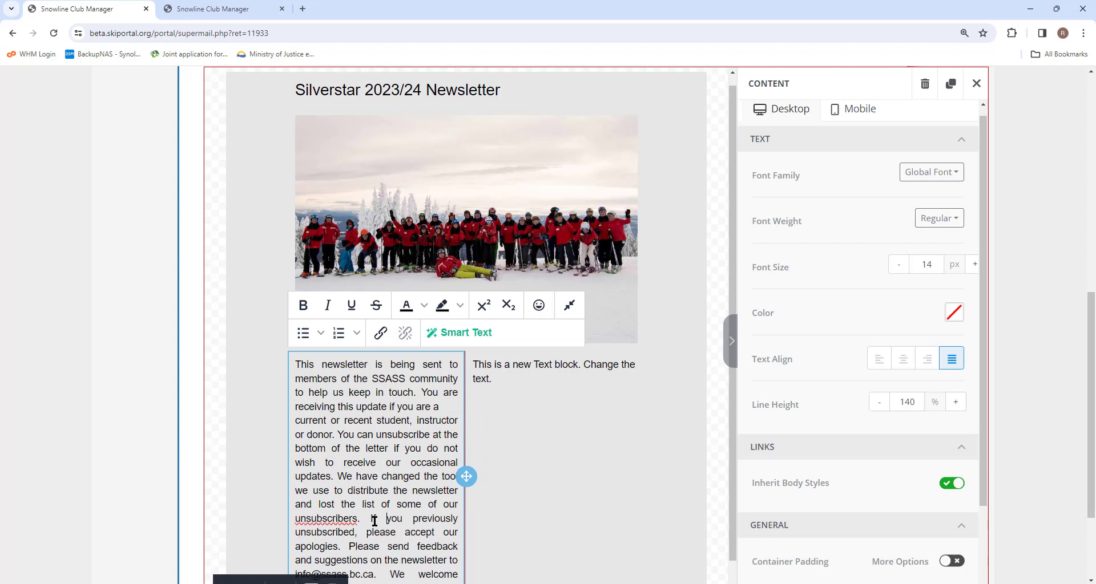
pyautogui.scroll(-1, 374, 520)
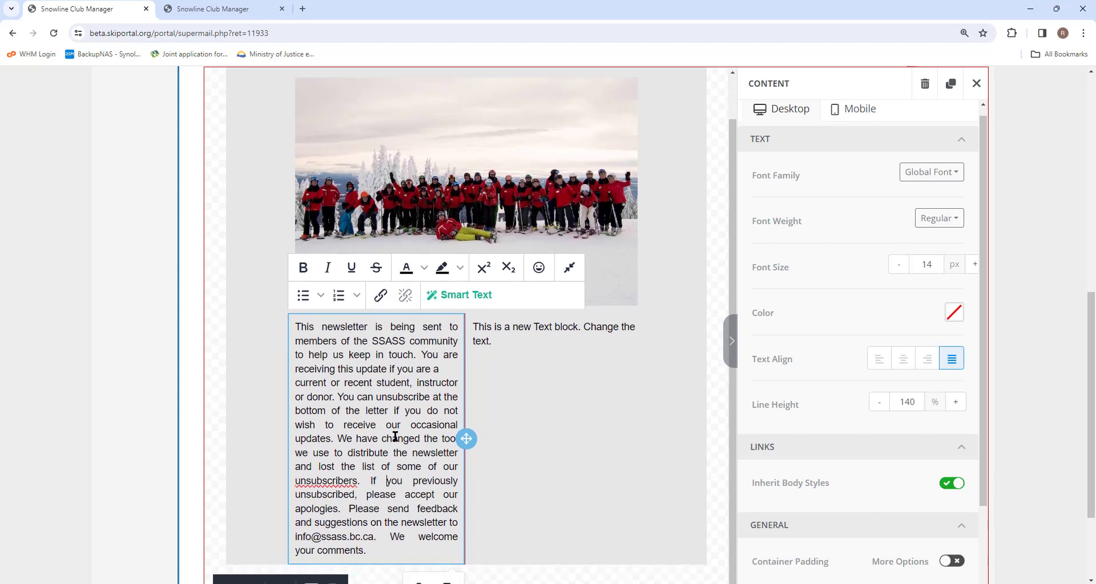
# - Replace the second column's placeholder text with the copied season update and justify it
pyautogui.click(491, 336)
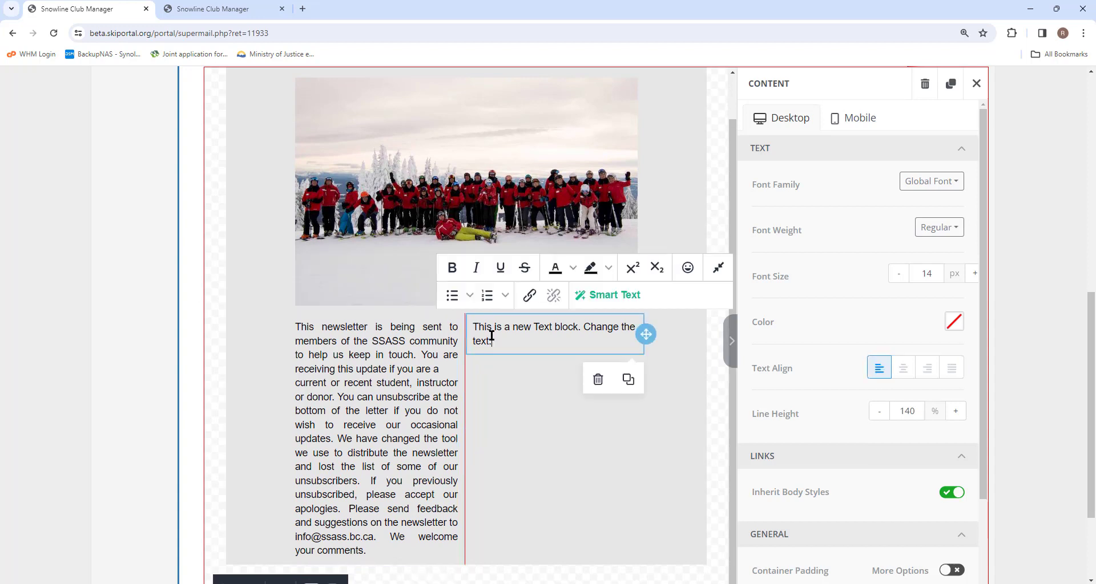
pyautogui.moveTo(494, 340); pyautogui.dragTo(465, 328)
pyautogui.click(461, 326)
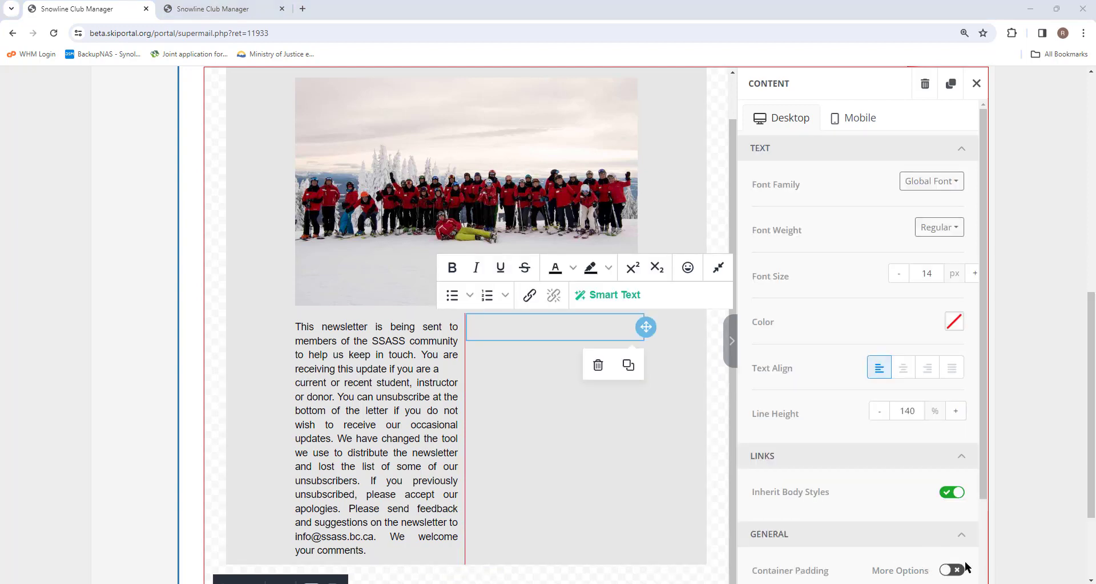
pyautogui.click(482, 327)
pyautogui.hotkey('ctrl', 'v')
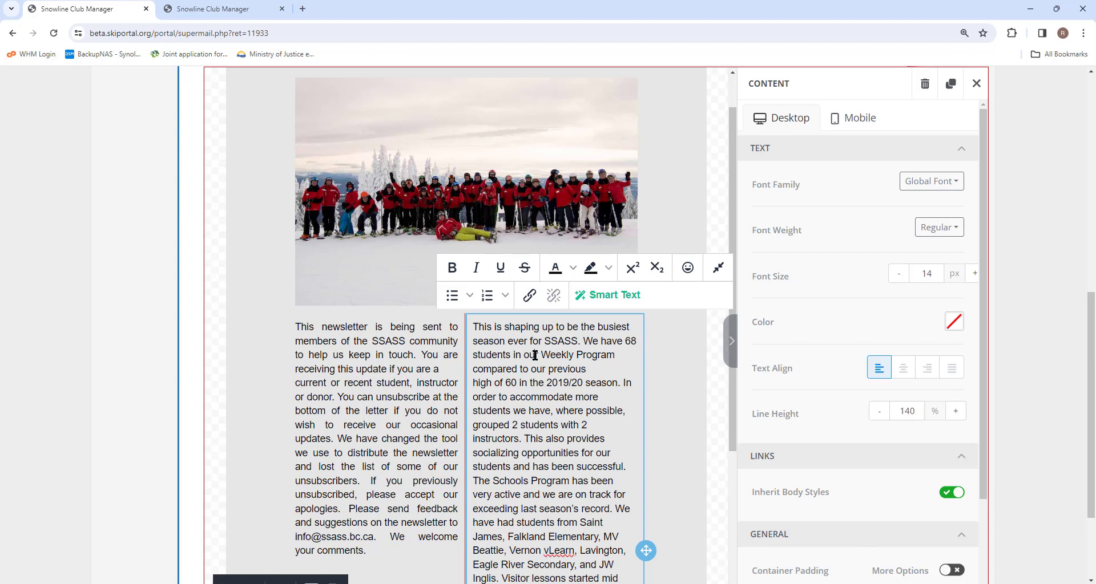
pyautogui.click(951, 368)
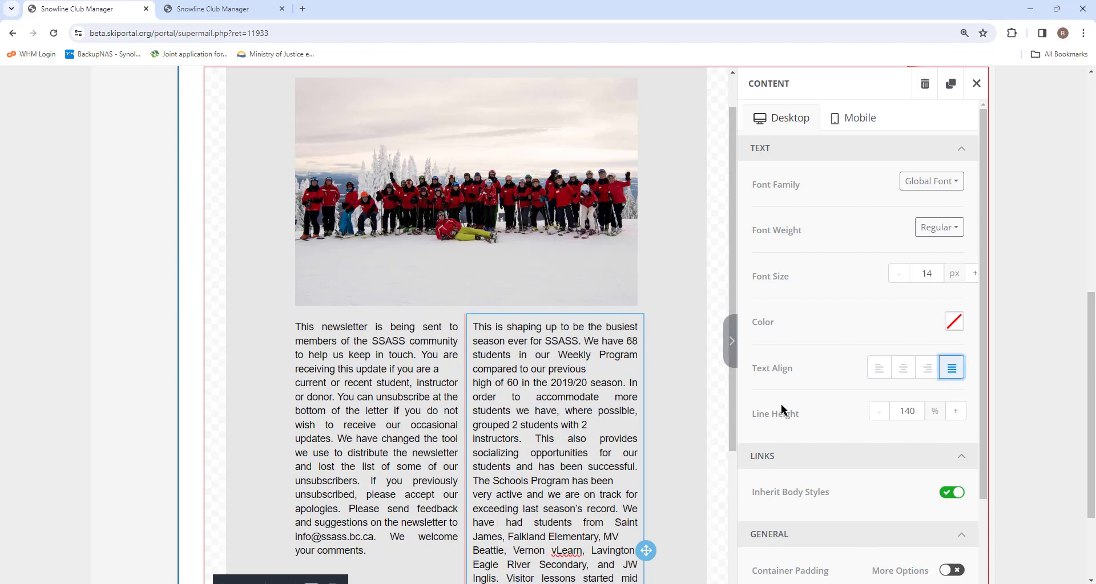
# - Remove the second column's stray line breaks after "our previous", "students with 2", "has been" and "Elementary, MV"
pyautogui.click(601, 366)
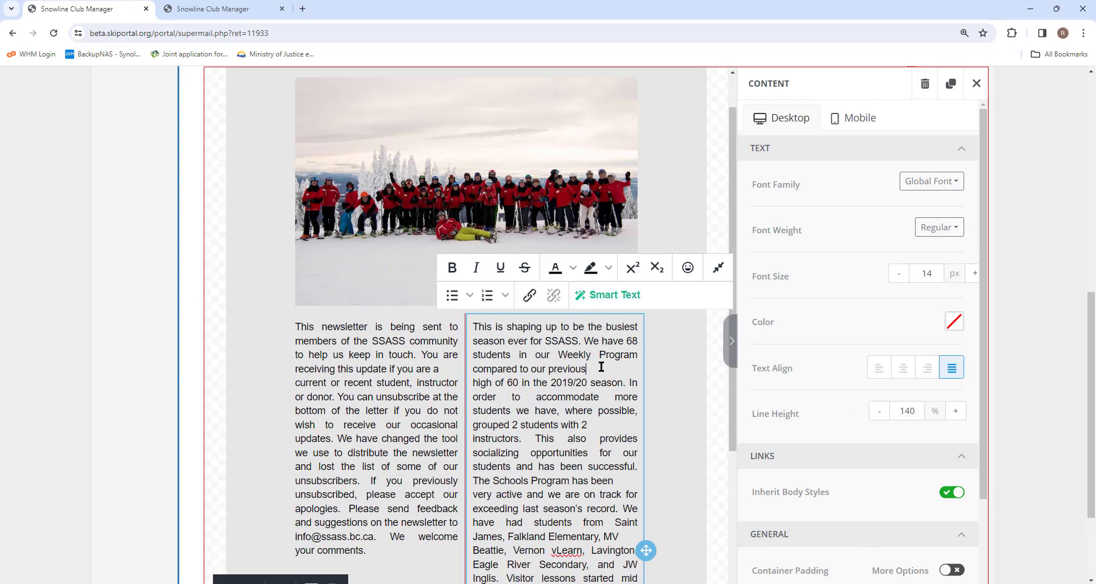
pyautogui.press('Delete')
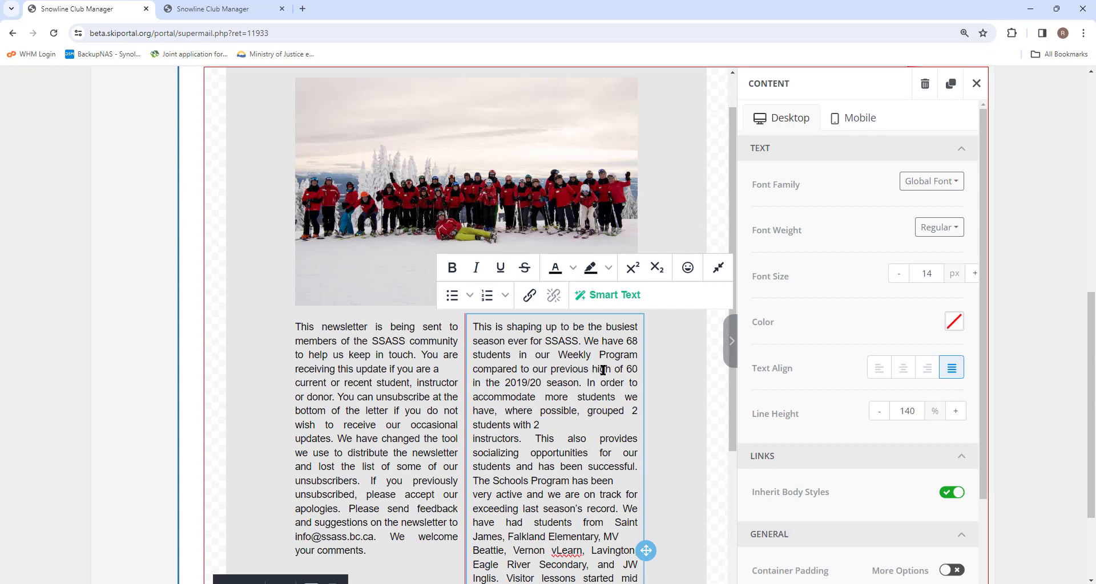
pyautogui.click(569, 430)
pyautogui.press('Delete')
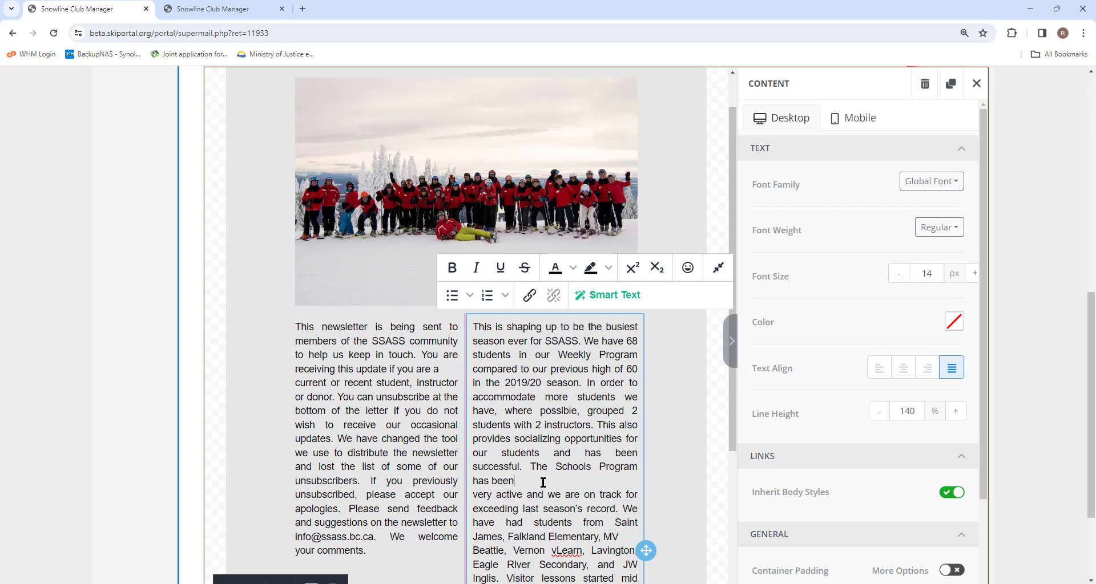
pyautogui.press('Delete')
pyautogui.scroll(-2, 544, 483)
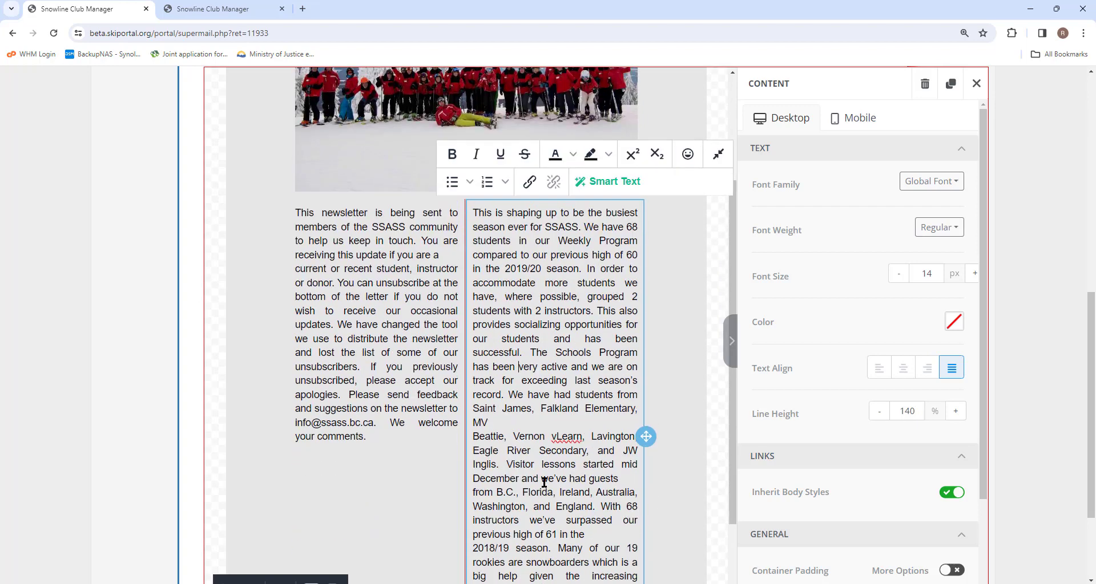
pyautogui.press('Delete')
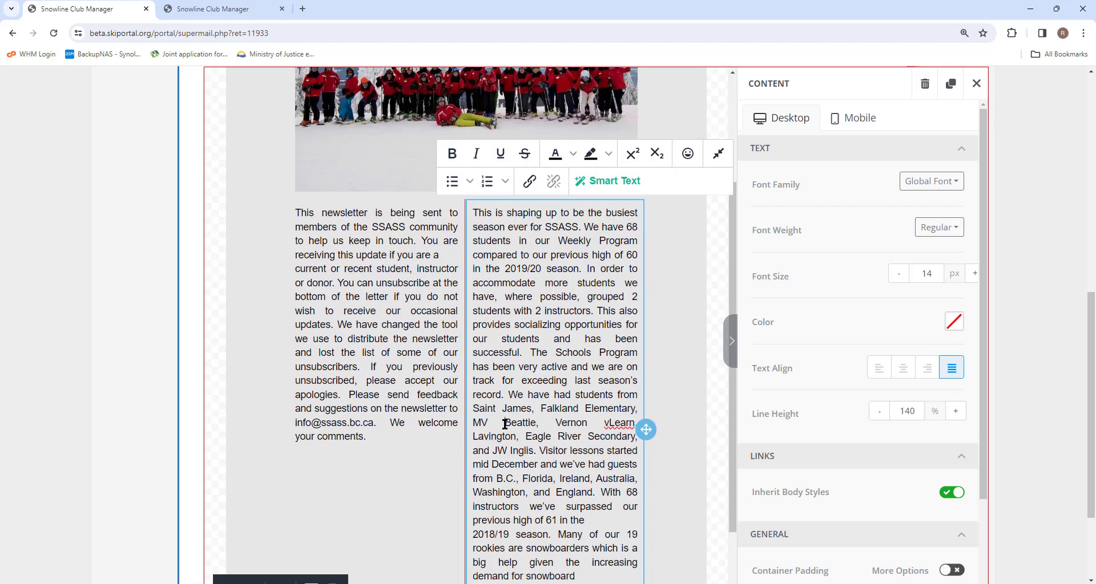
# - Remove the second column's stray line breaks after "61 in the", "demand for snowboard" and "additional training for our"
pyautogui.scroll(-2, 505, 424)
pyautogui.click(601, 426)
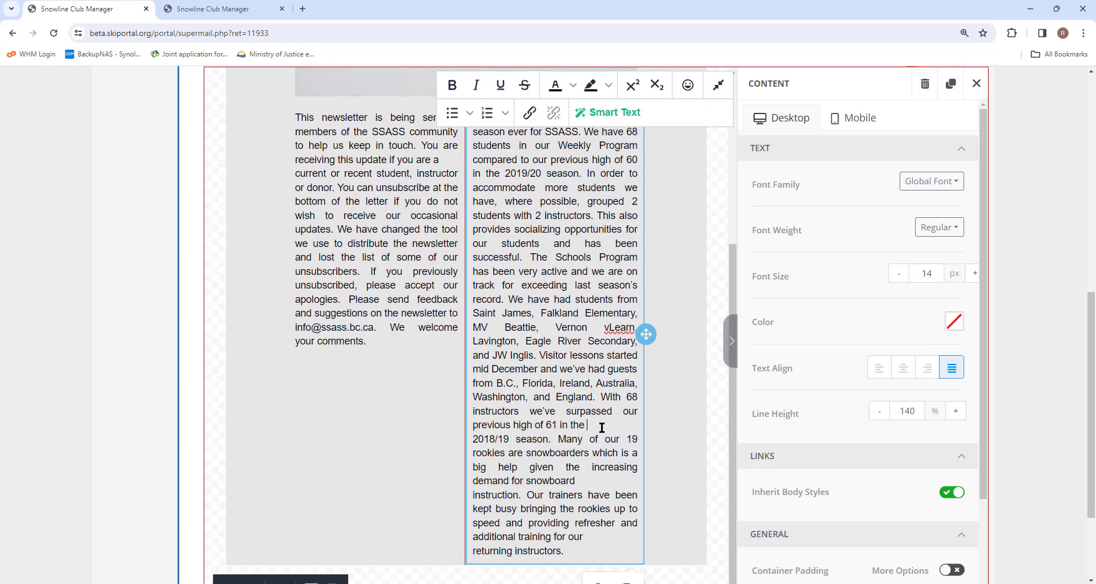
pyautogui.press('Delete')
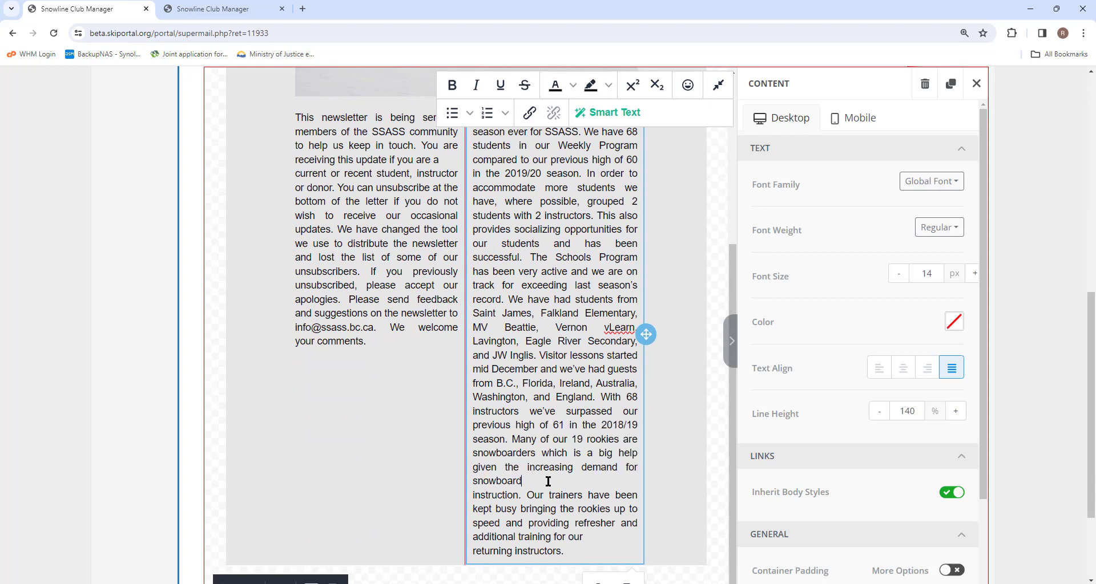
pyautogui.press('Delete')
pyautogui.scroll(-2, 517, 408)
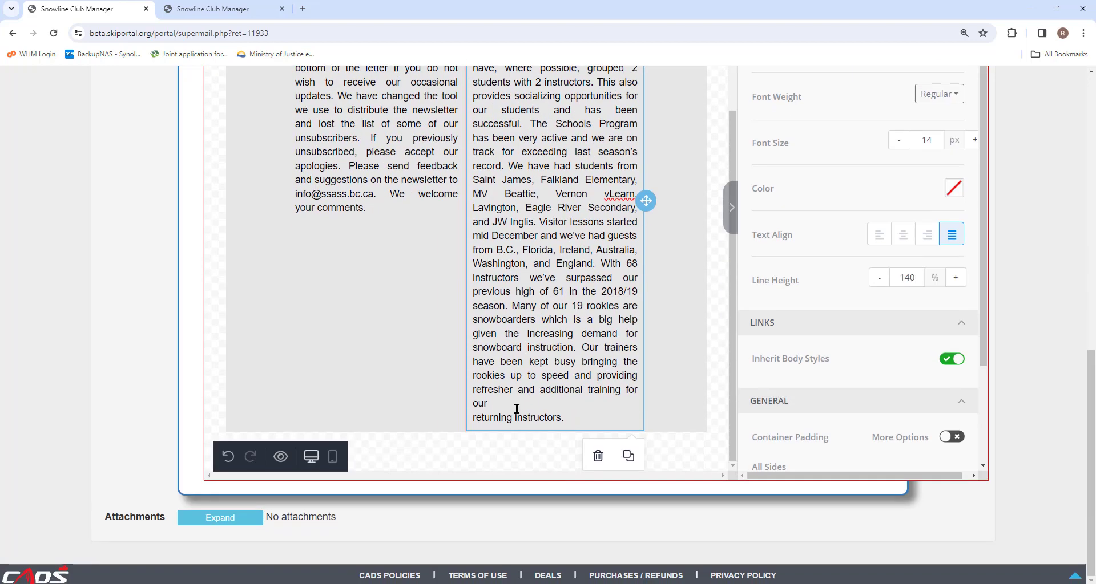
pyautogui.press('Delete')
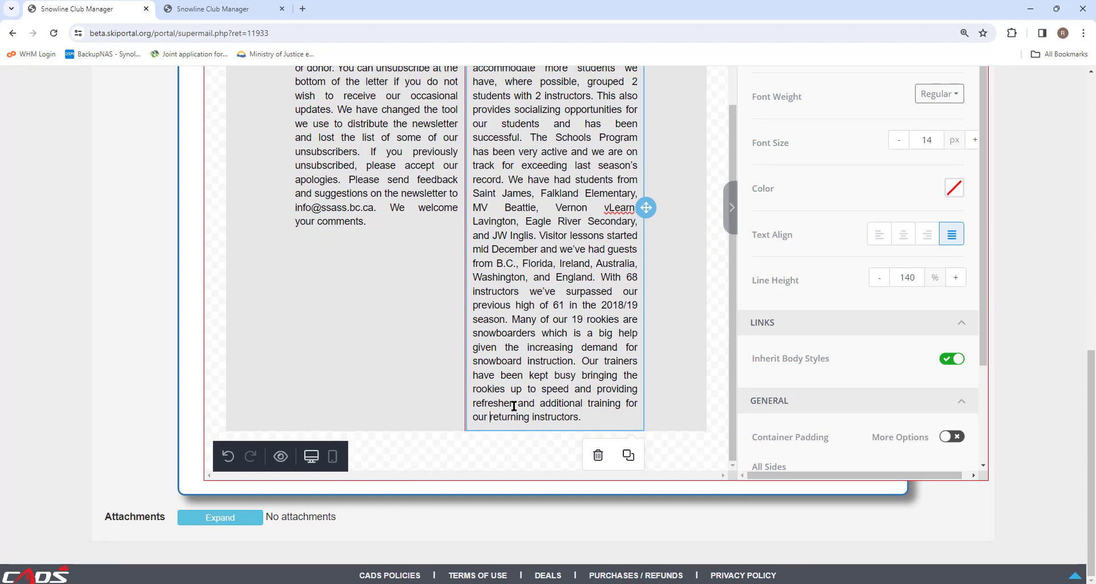
# - Copy the second column's opening passage, from "This is shaping up" through "students with 2 instructors.", and delete it there
pyautogui.scroll(4, 514, 407)
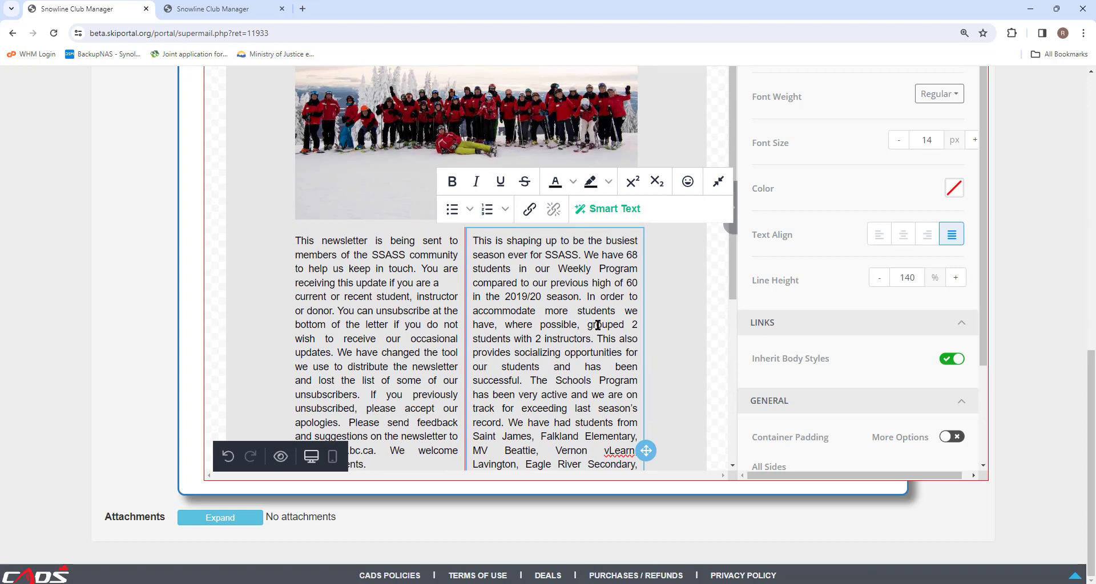
pyautogui.moveTo(596, 340); pyautogui.dragTo(462, 247)
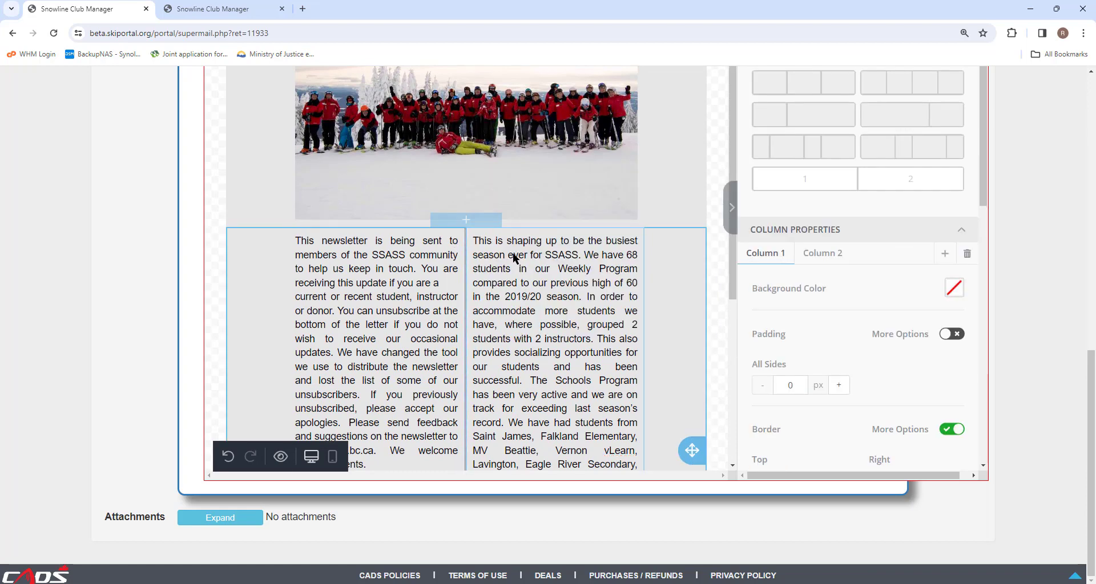
pyautogui.click(533, 329)
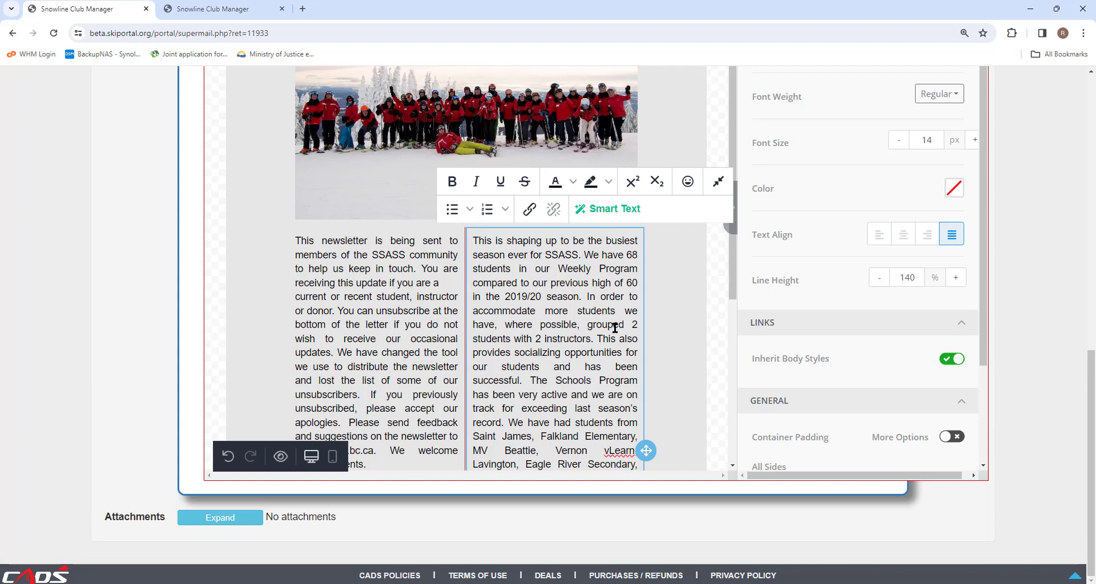
pyautogui.moveTo(594, 340); pyautogui.dragTo(475, 242)
pyautogui.hotkey('ctrl', 'c')
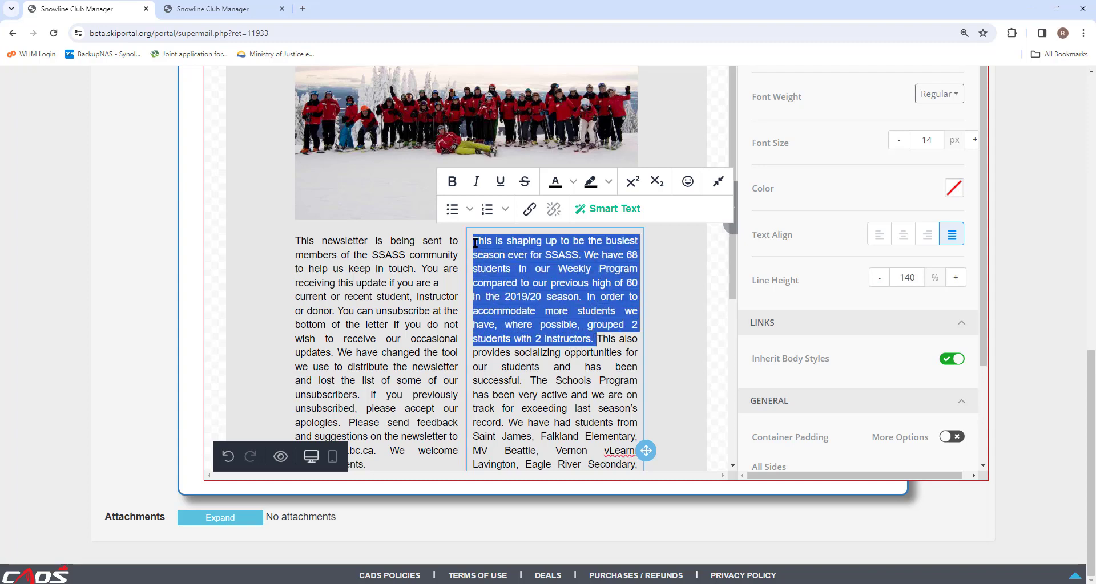
pyautogui.press('BackSpace')
# - Paste the copied passage as a new paragraph below "your comments." in the first column, separated by a blank line
pyautogui.scroll(-3, 374, 340)
pyautogui.click(368, 334)
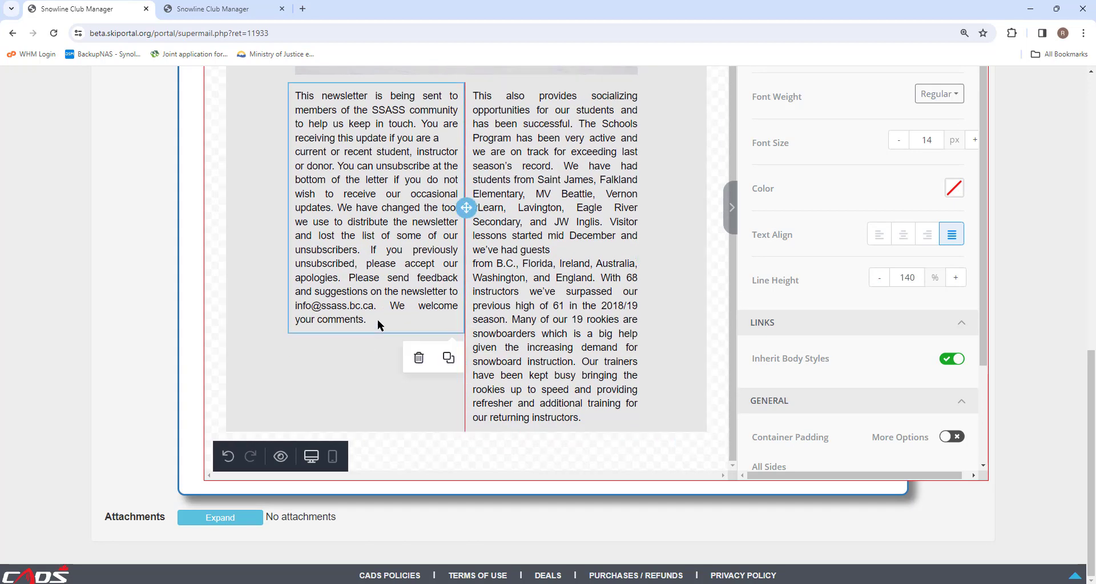
pyautogui.click(377, 321)
pyautogui.press('Return')
pyautogui.press('Return')
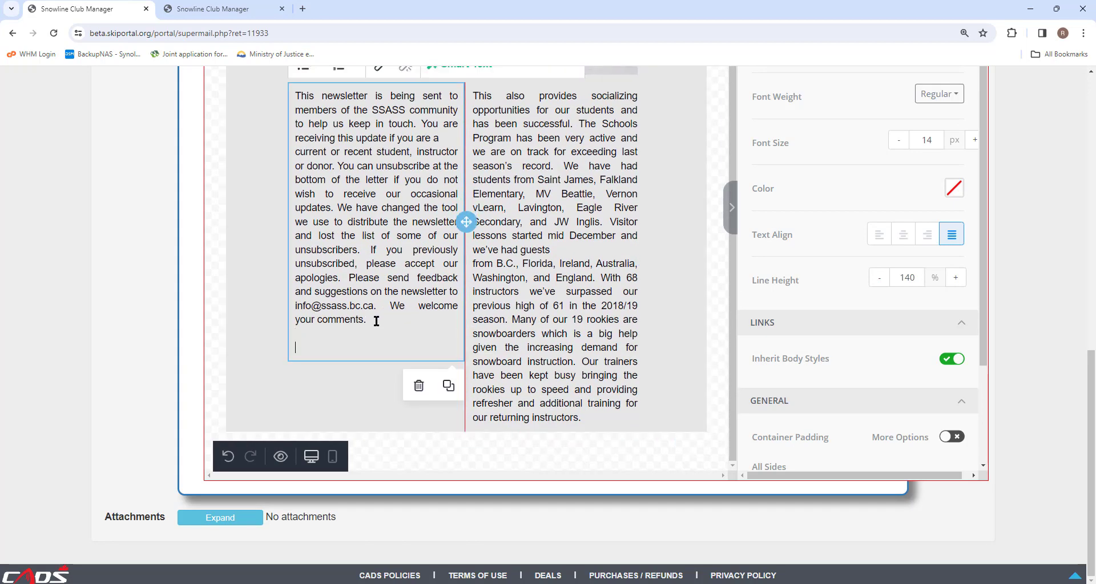
pyautogui.hotkey('ctrl', 'v')
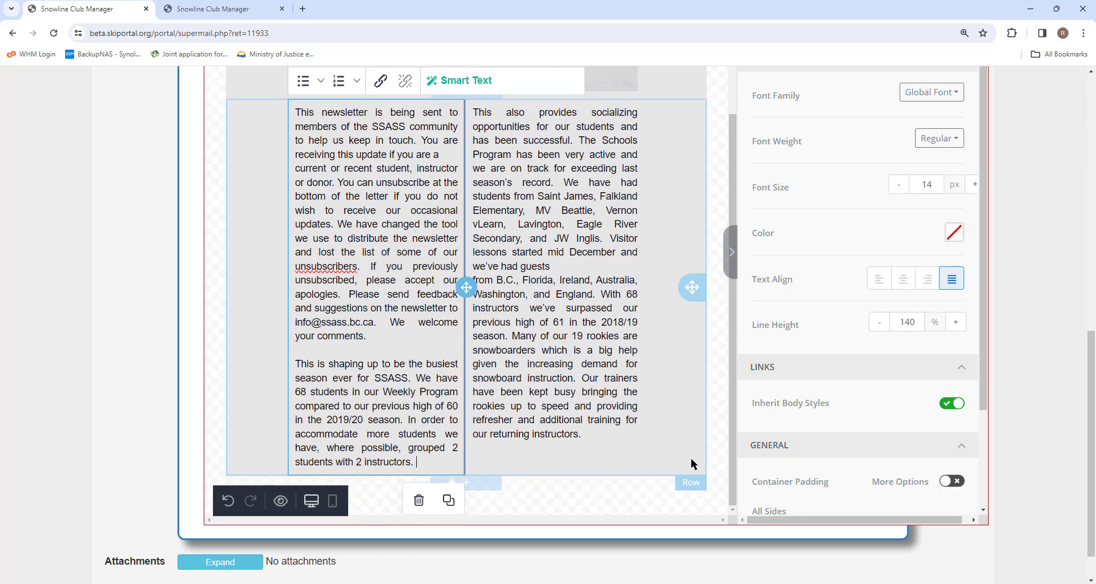
pyautogui.click(709, 467)
# - Center the newsletter's title heading above the group photo
pyautogui.scroll(3, 645, 423)
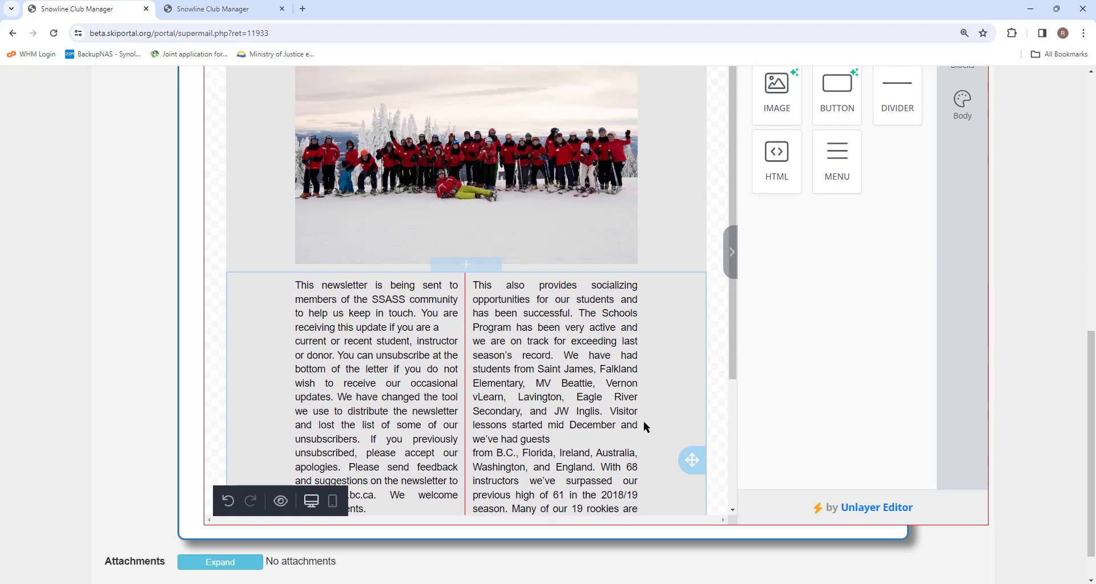
pyautogui.scroll(4, 645, 427)
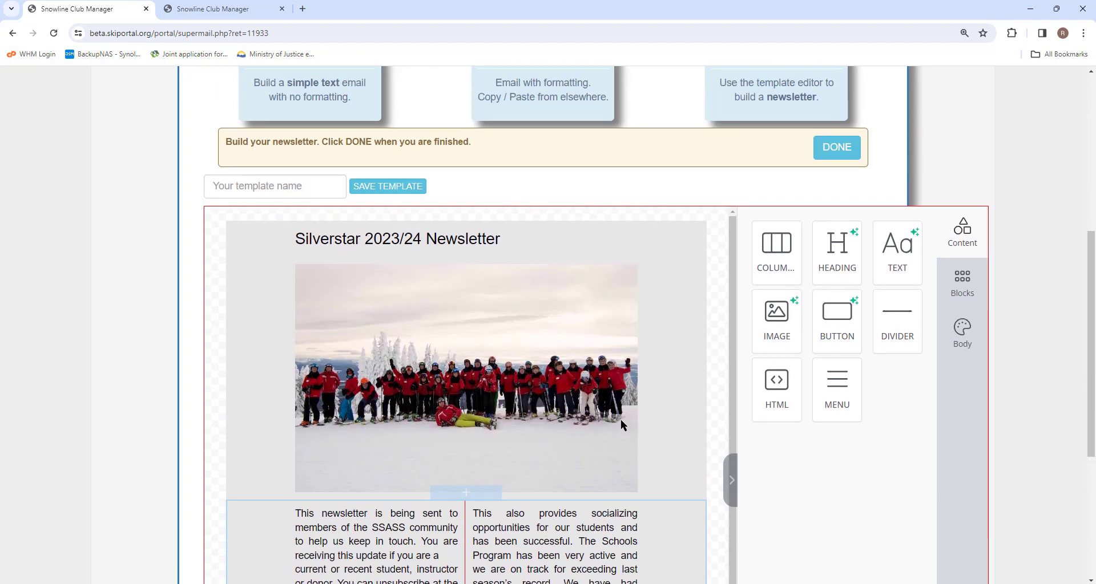
pyautogui.click(454, 245)
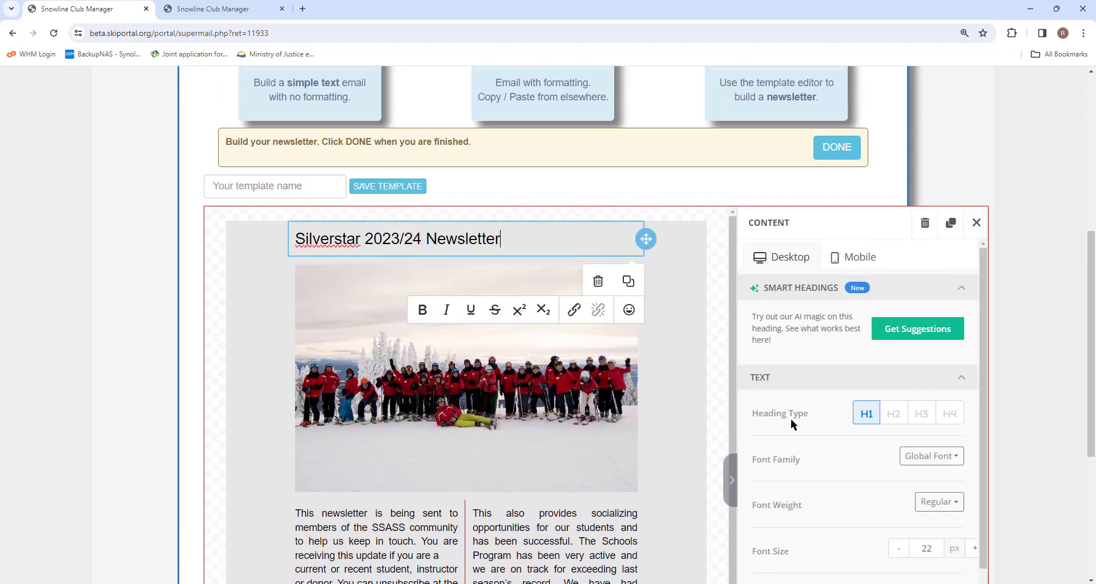
pyautogui.scroll(-3, 790, 418)
pyautogui.click(902, 529)
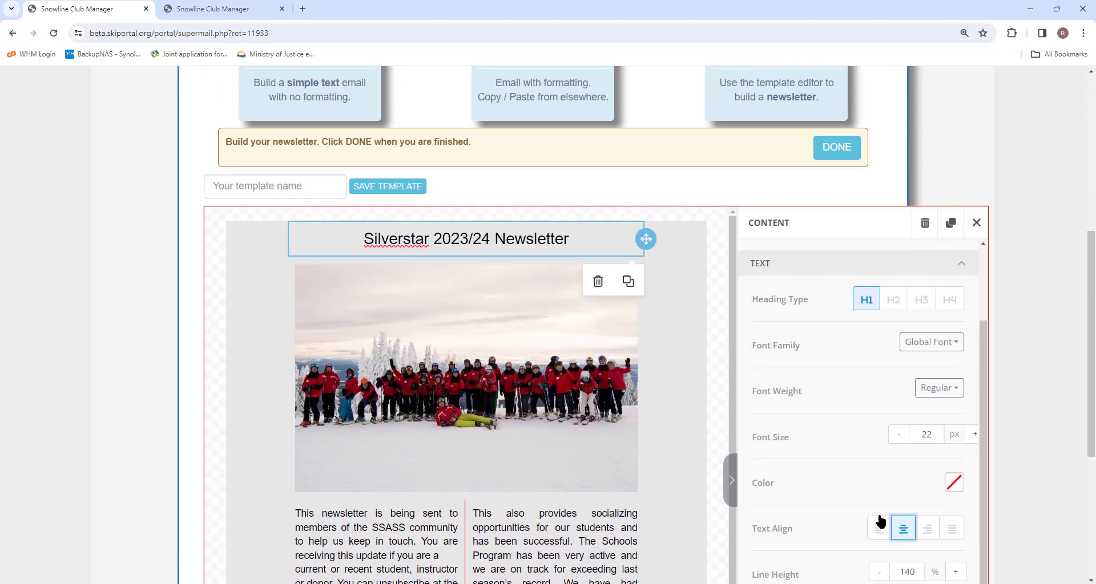
# - Change "Silverstar" to "Silver Star" in the newsletter's title heading
pyautogui.click(411, 240)
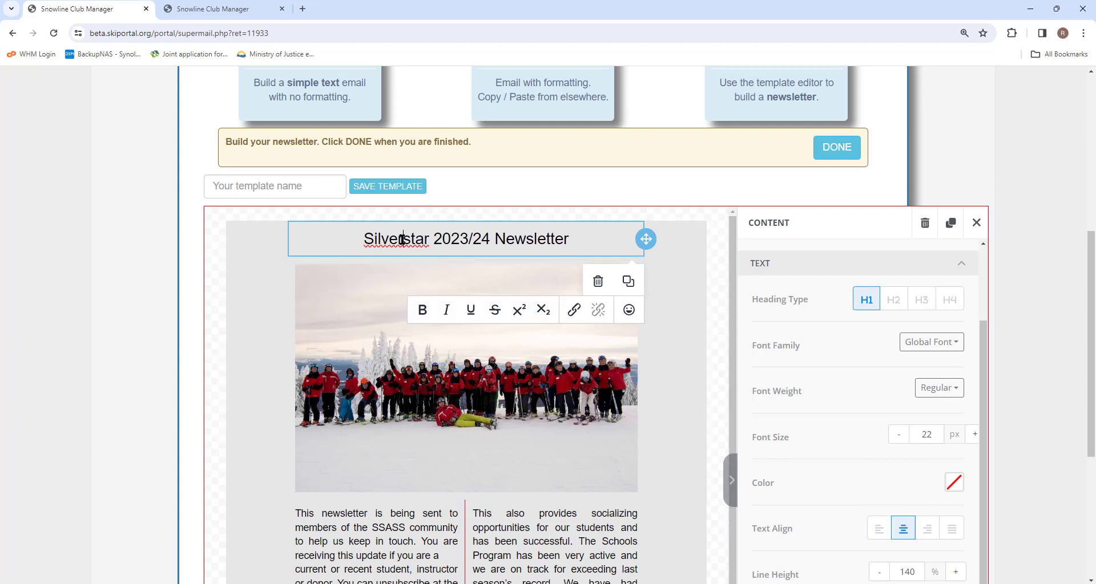
pyautogui.press('BackSpace')
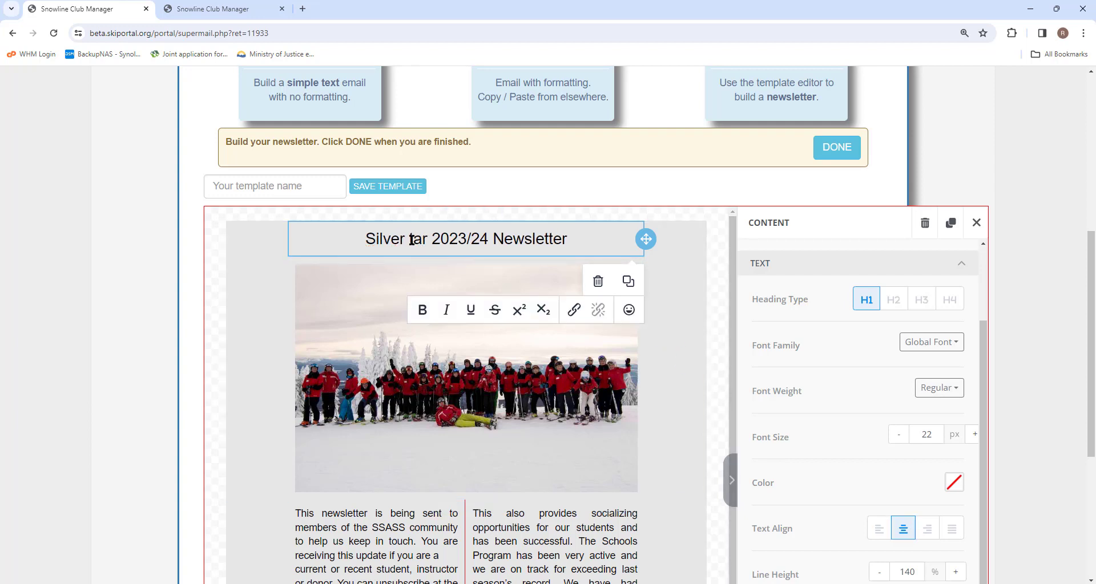
pyautogui.write('S')
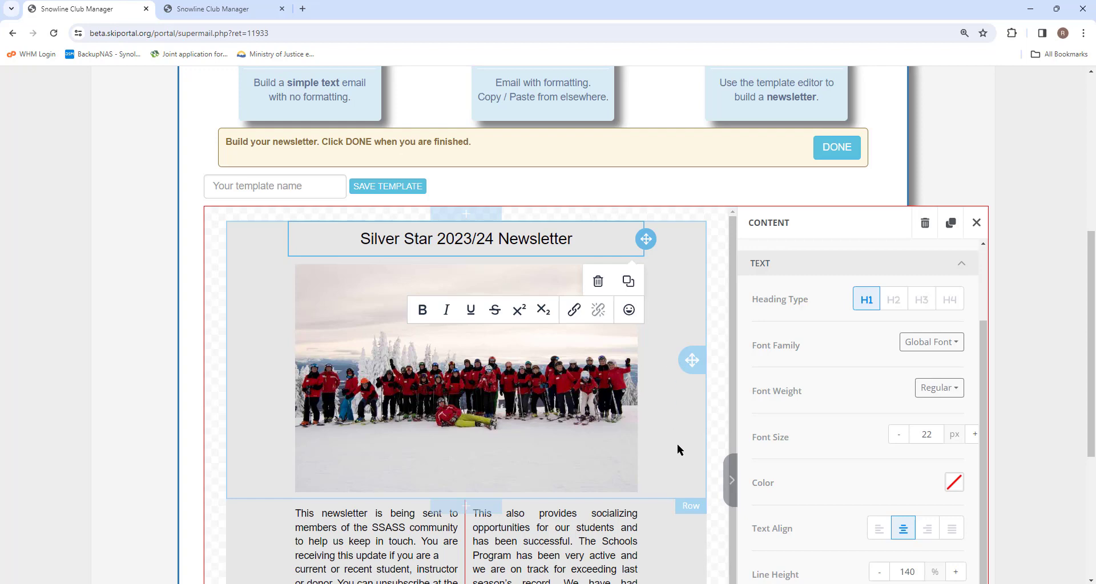
# - Add a new empty row below the two text columns and open the content choices for it
pyautogui.scroll(-3, 678, 445)
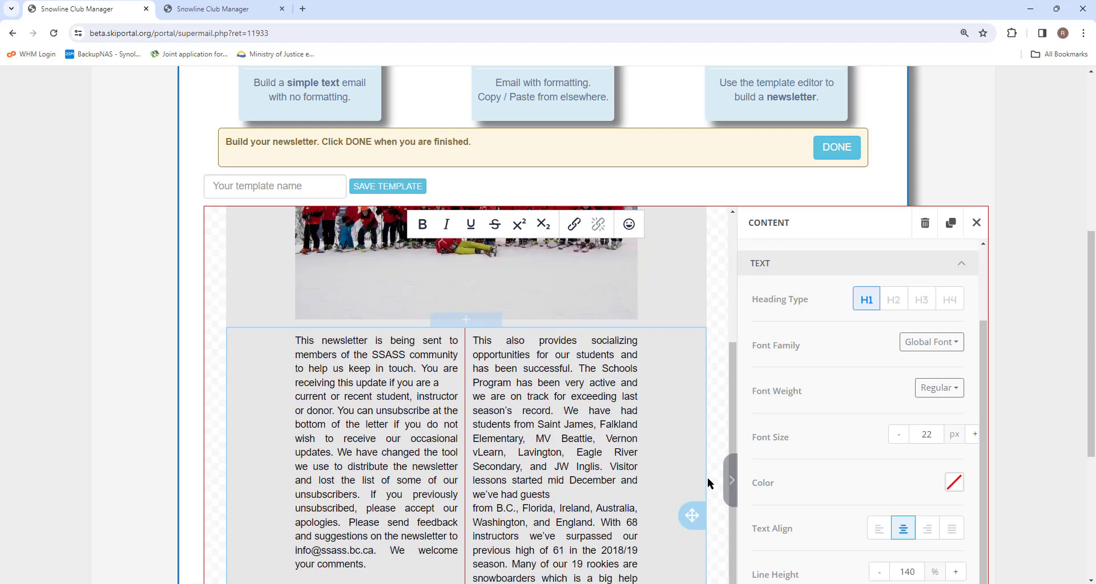
pyautogui.scroll(-5, 662, 484)
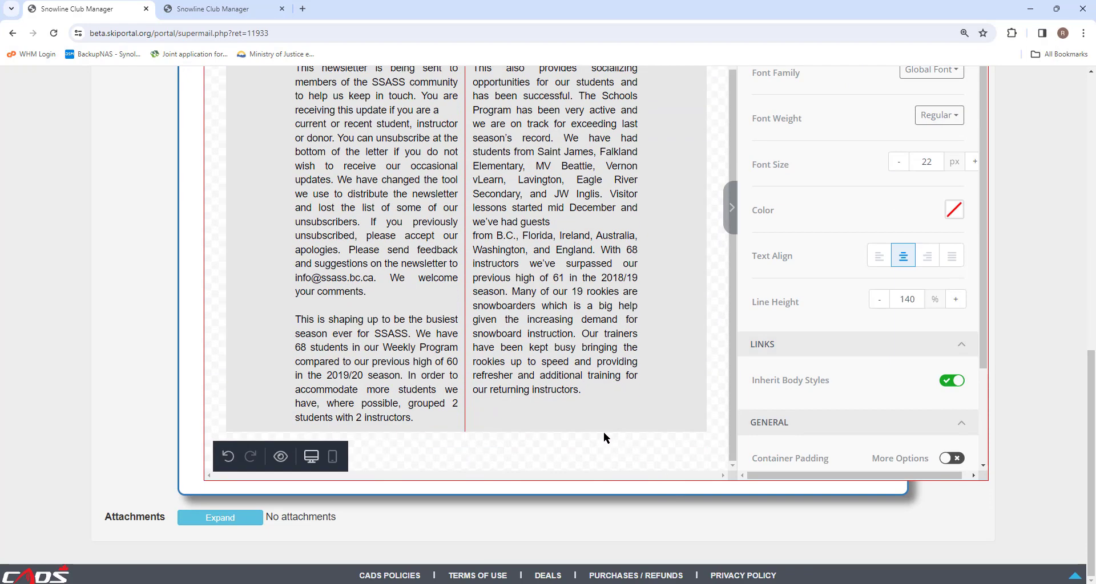
pyautogui.click(535, 437)
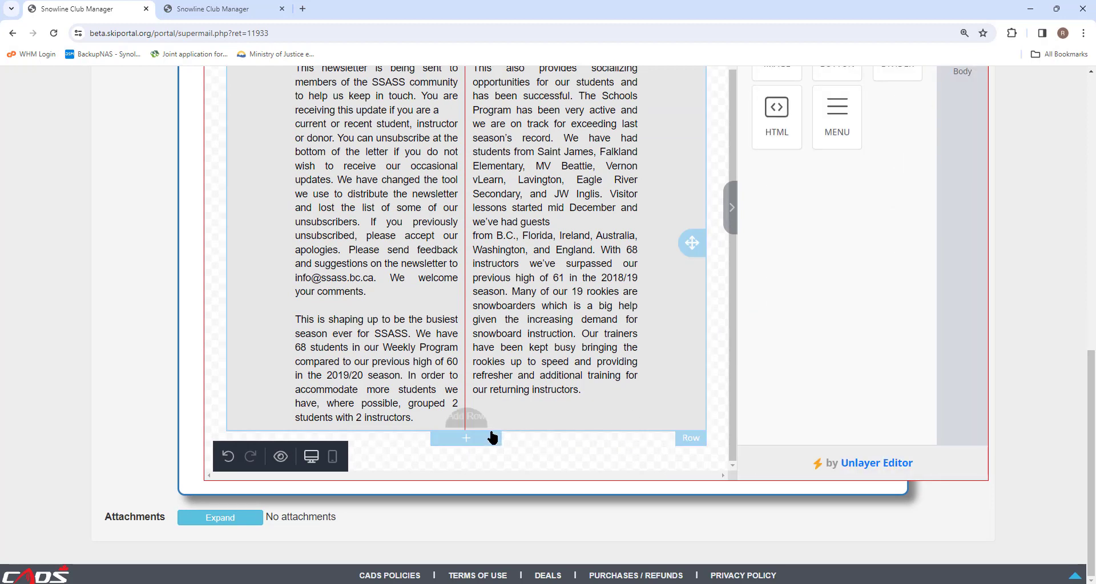
pyautogui.click(483, 442)
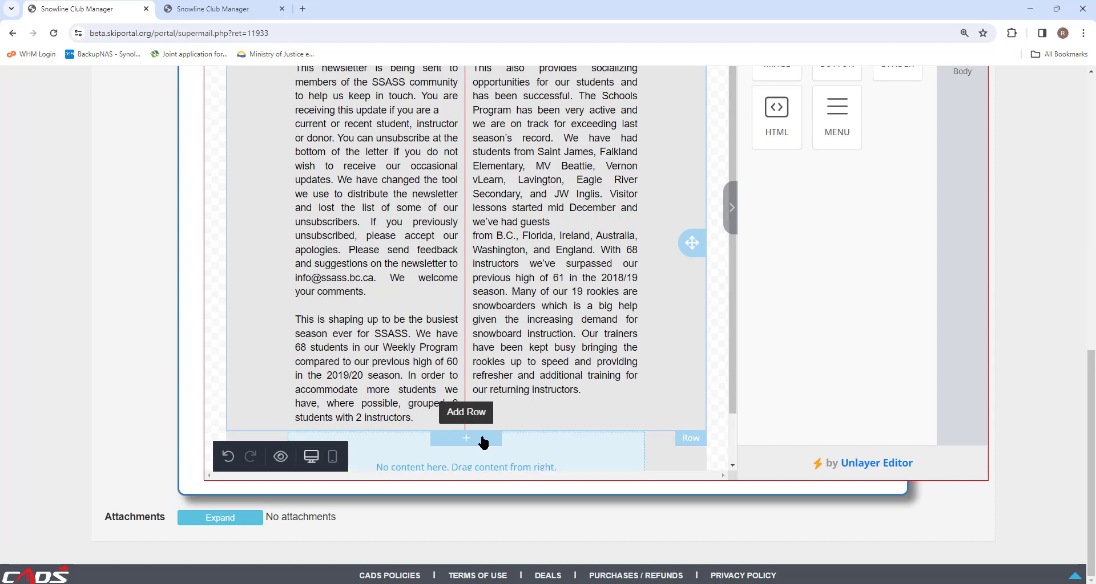
pyautogui.scroll(-1, 477, 437)
pyautogui.click(467, 403)
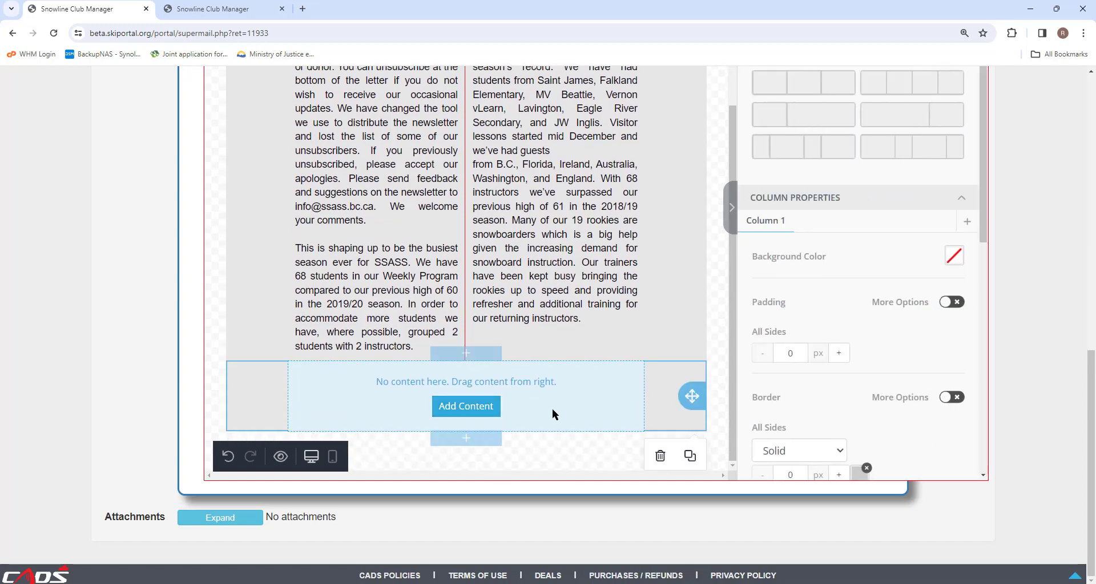
pyautogui.click(463, 406)
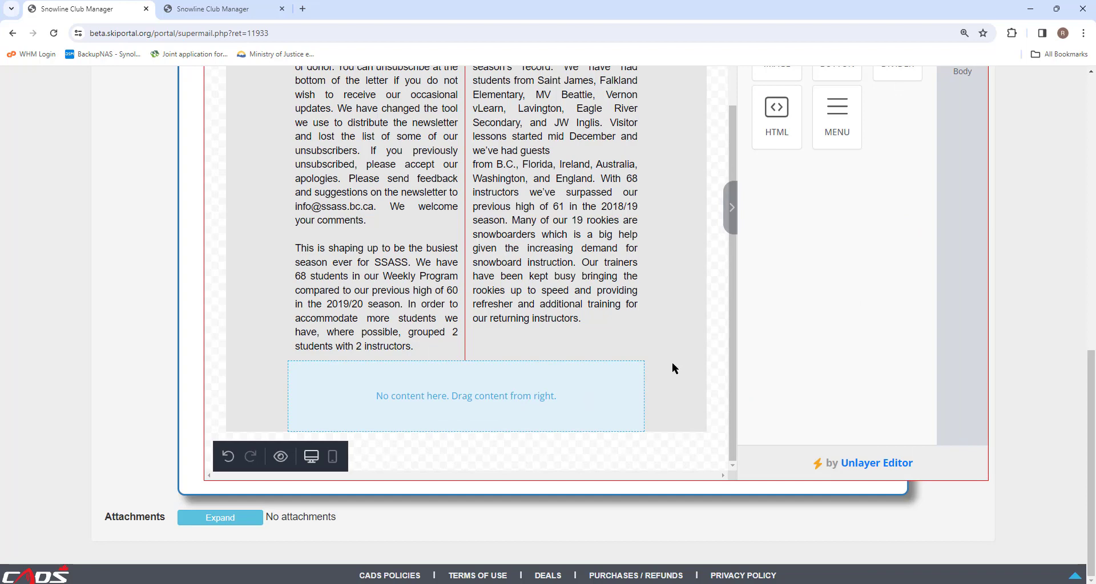
# - Place a button in the new row below the text columns and label it "DONATE"
pyautogui.scroll(4, 841, 338)
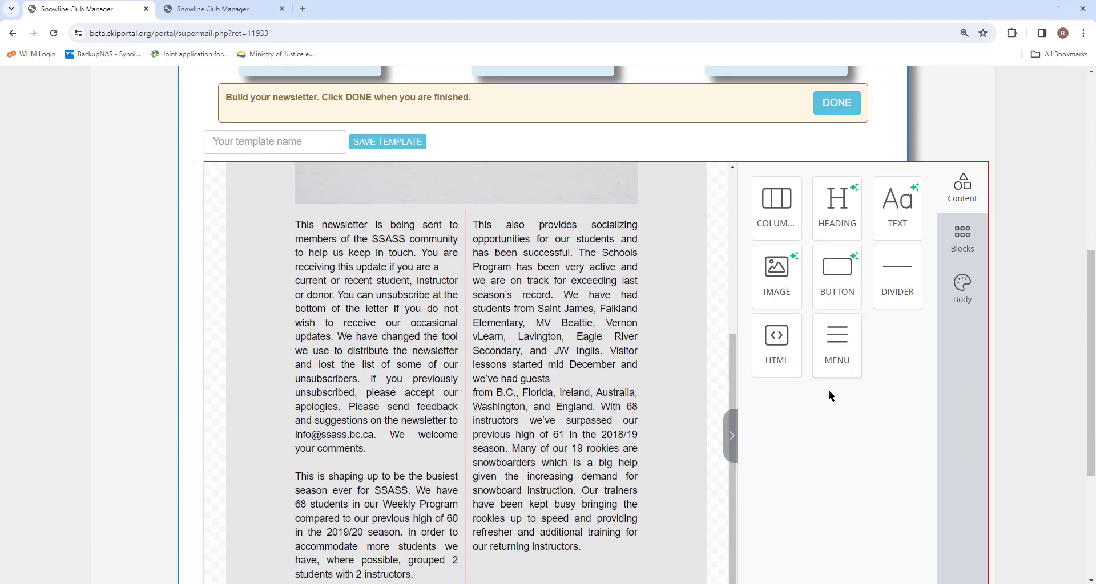
pyautogui.moveTo(837, 276); pyautogui.dragTo(803, 445)
pyautogui.scroll(-4, 810, 400)
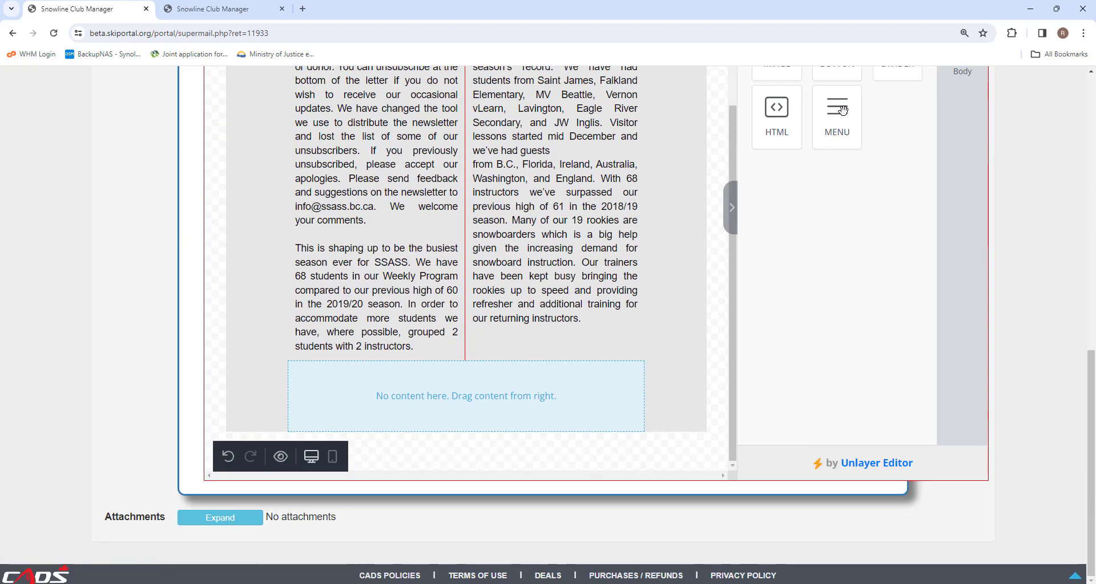
pyautogui.moveTo(836, 74); pyautogui.dragTo(492, 412)
pyautogui.click(461, 404)
pyautogui.write('DONATE')
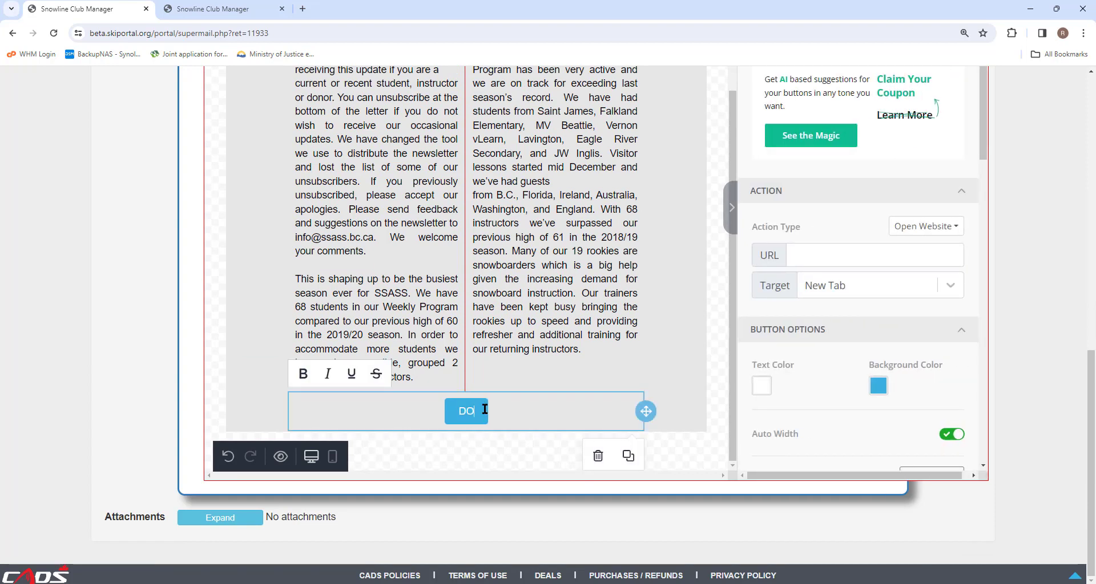
pyautogui.click(661, 438)
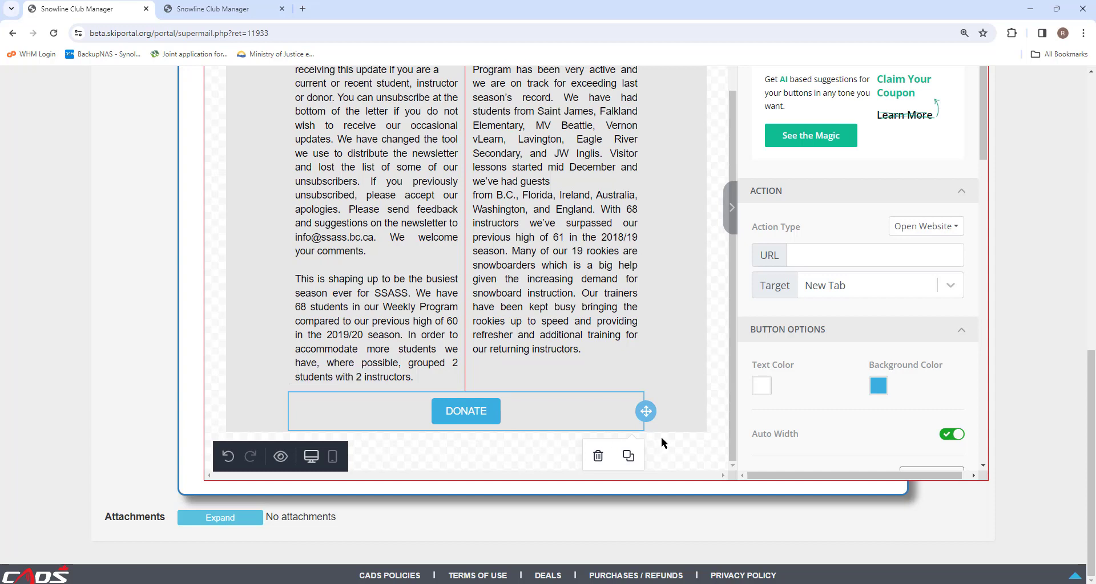
pyautogui.click(473, 413)
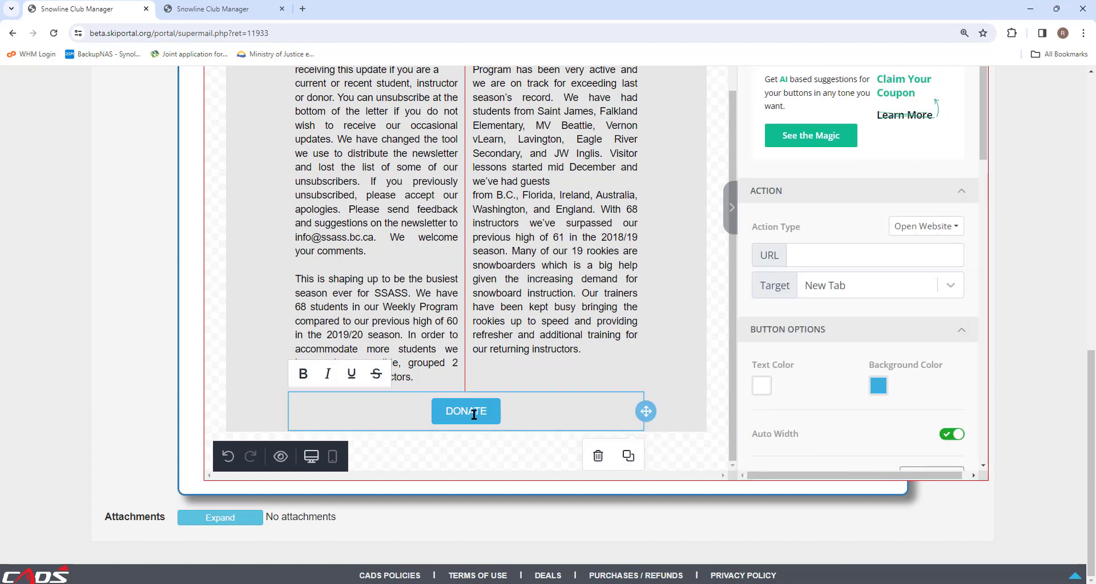
pyautogui.click(804, 253)
pyautogui.hotkey('alt', 'Tab')
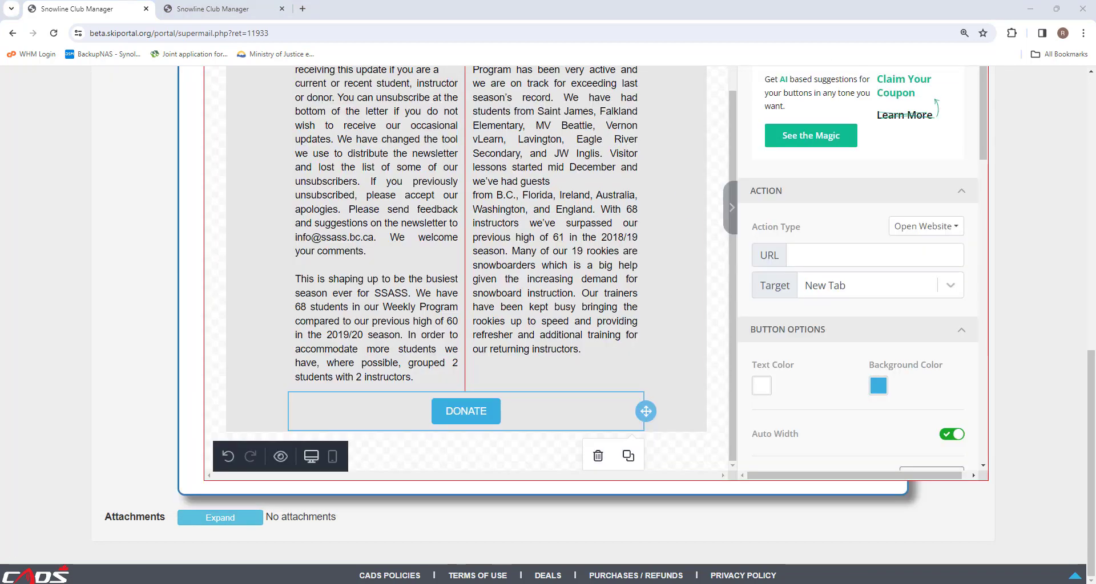
pyautogui.click(802, 258)
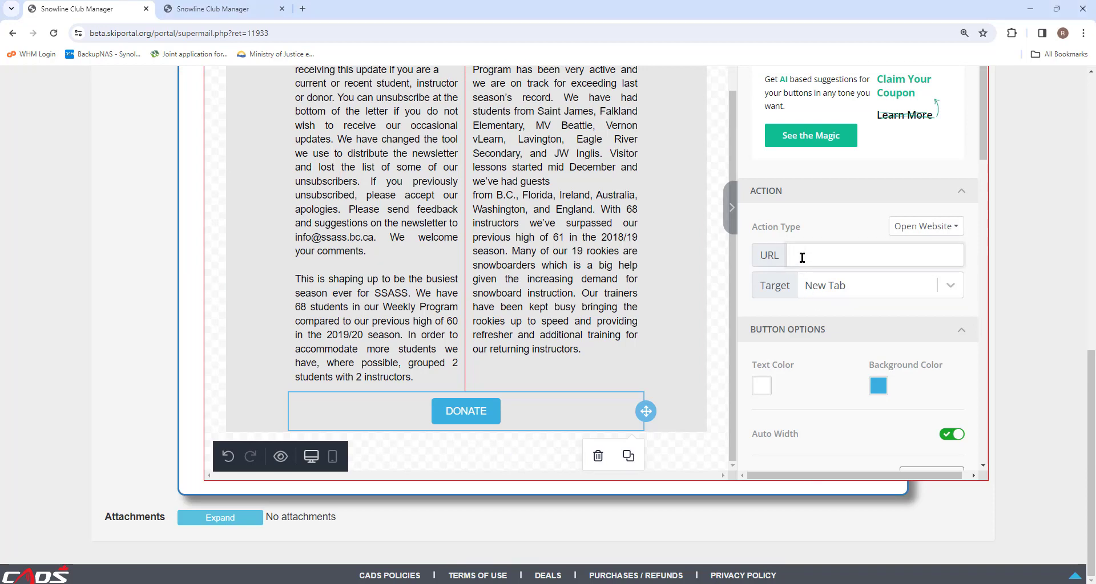
pyautogui.hotkey('ctrl', 'v')
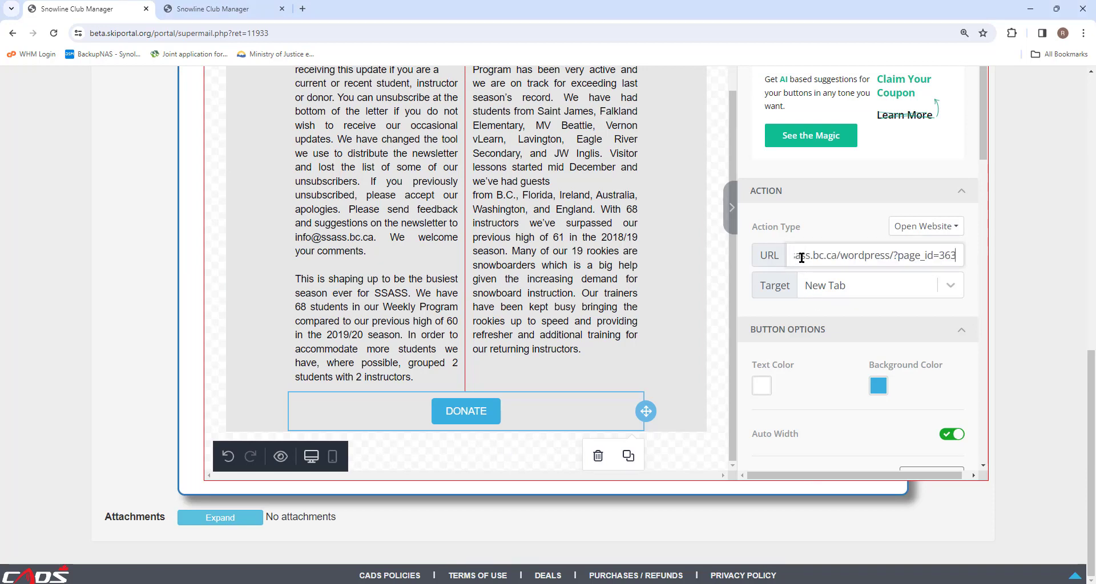
pyautogui.click(800, 214)
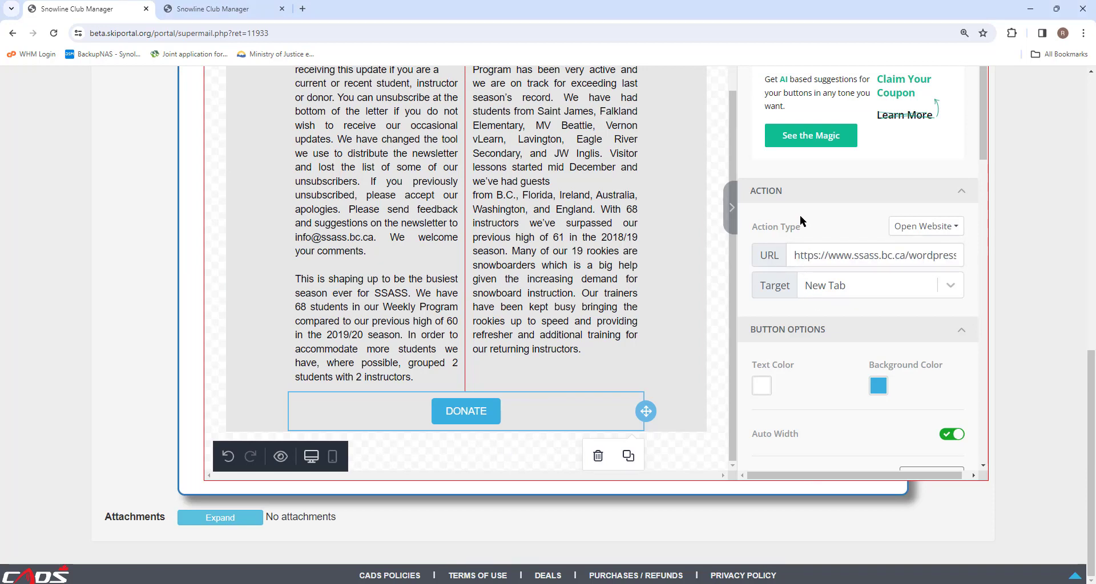
pyautogui.click(714, 434)
# - Review the newsletter from end to end and finish building it as the email's body
pyautogui.scroll(4, 713, 434)
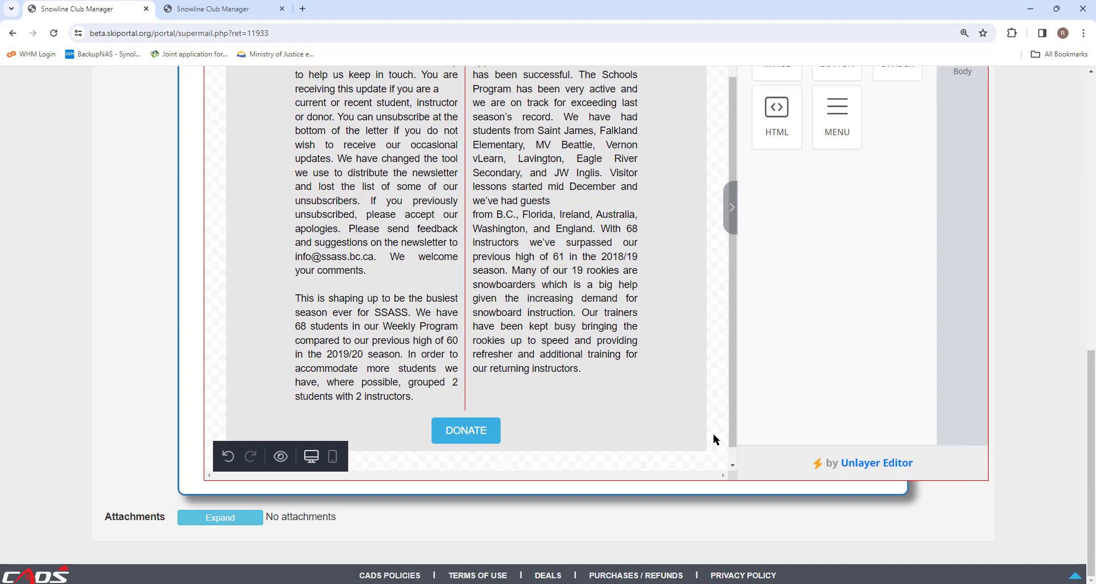
pyautogui.scroll(5, 658, 431)
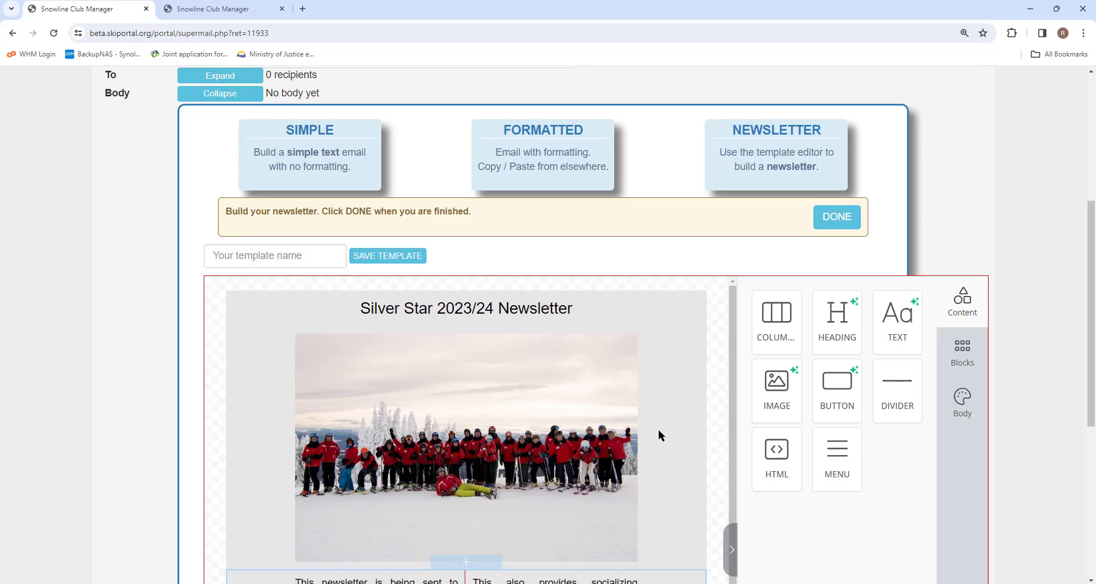
pyautogui.scroll(-4, 658, 430)
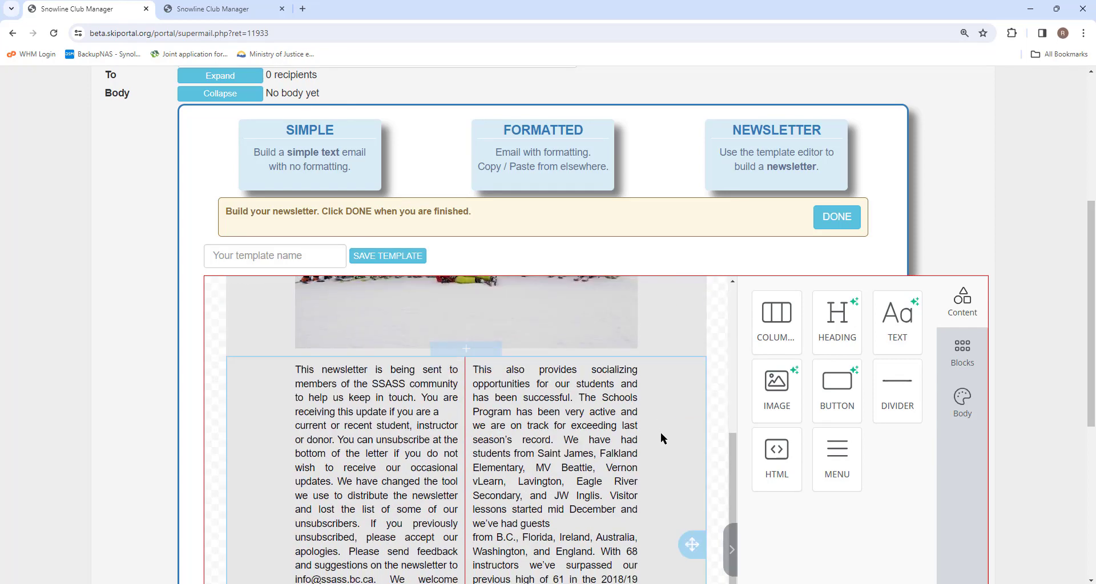
pyautogui.scroll(1, 670, 505)
pyautogui.scroll(4, 669, 503)
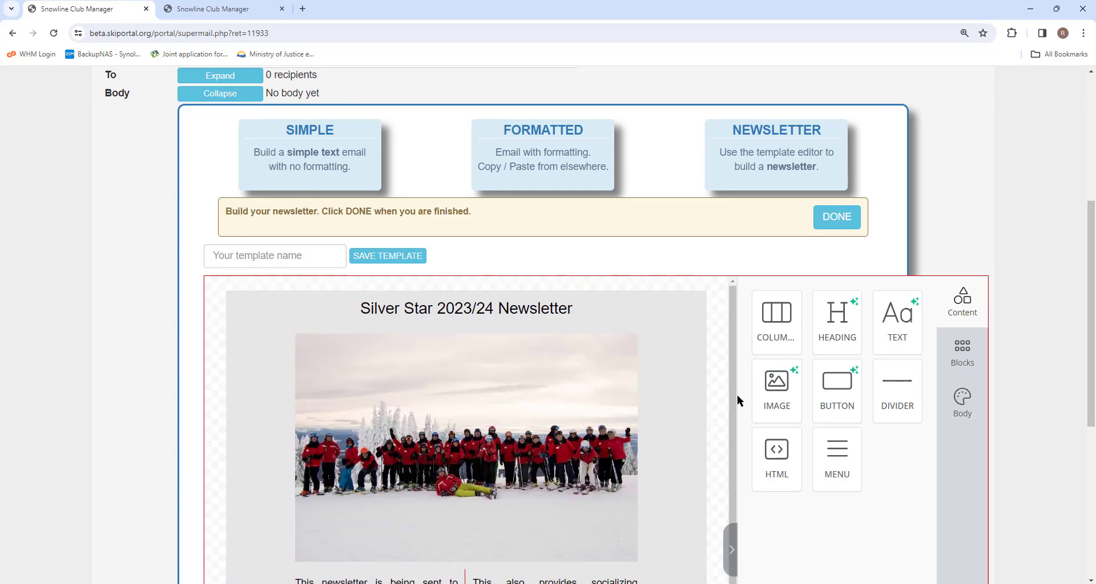
pyautogui.click(826, 224)
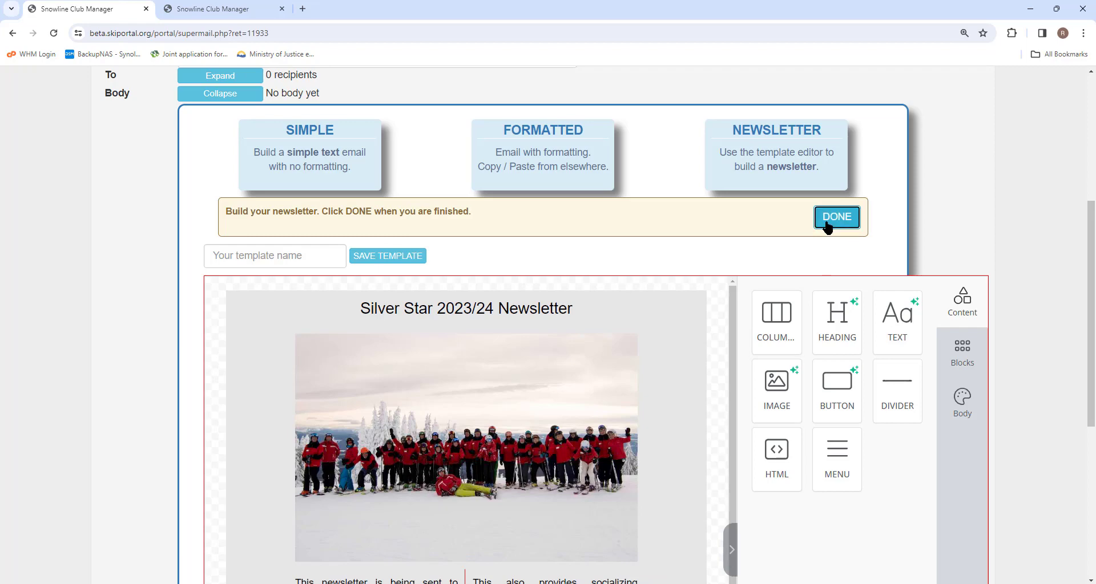
pyautogui.click(827, 225)
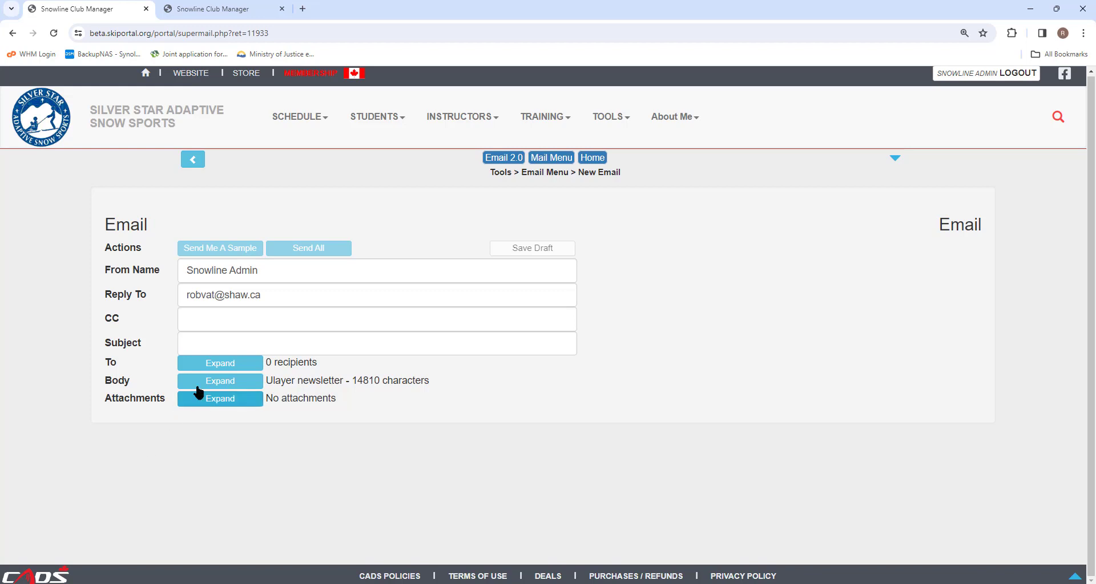
# - Set the email's subject to "Newsletter Test" and use the list of members of type Student as recipients
pyautogui.click(198, 344)
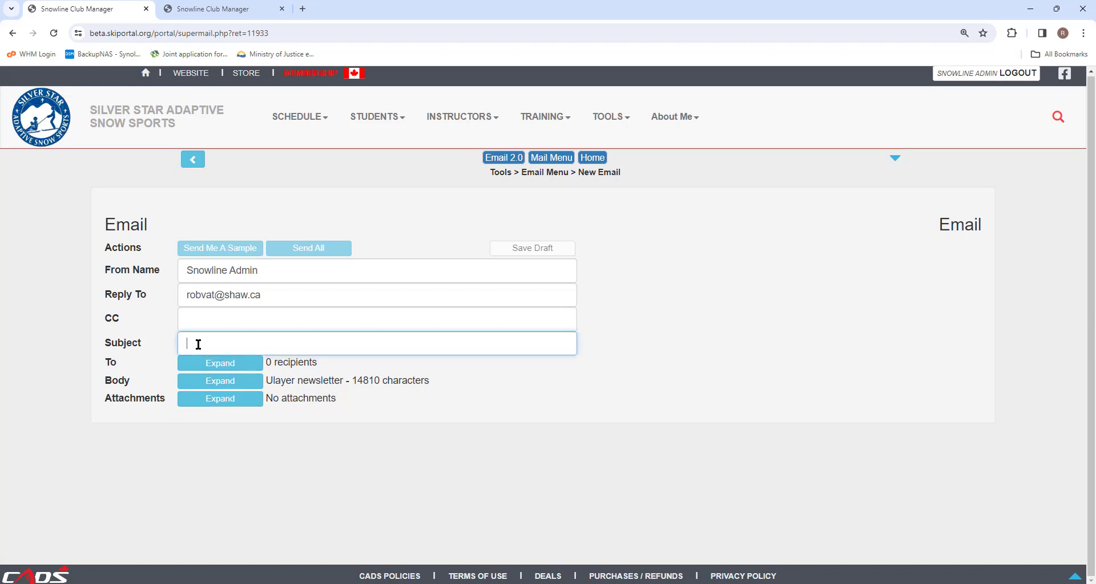
pyautogui.write('Newsletter Test')
pyautogui.click(219, 365)
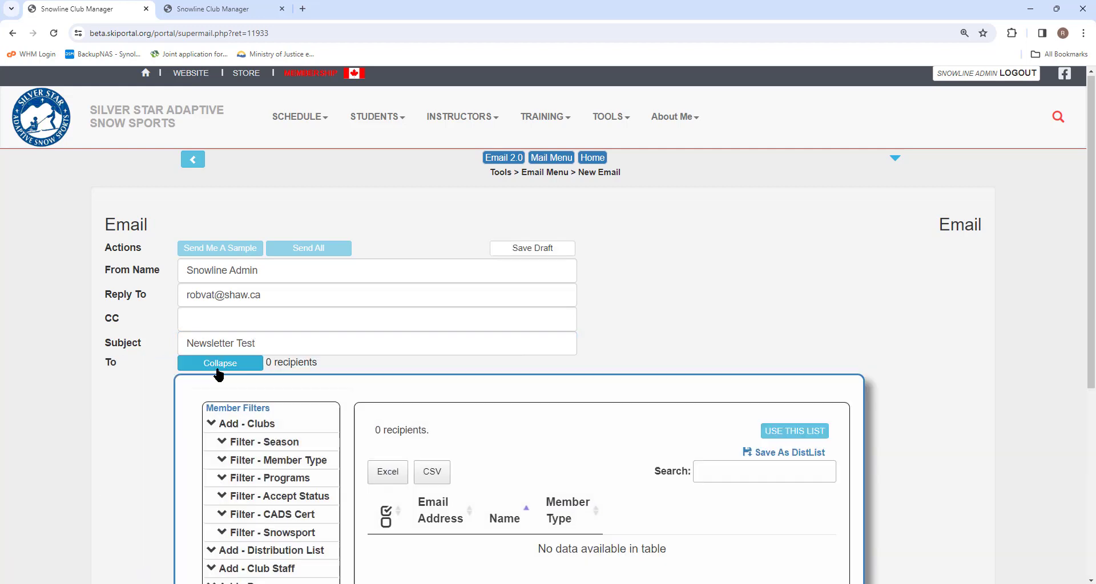
pyautogui.click(251, 462)
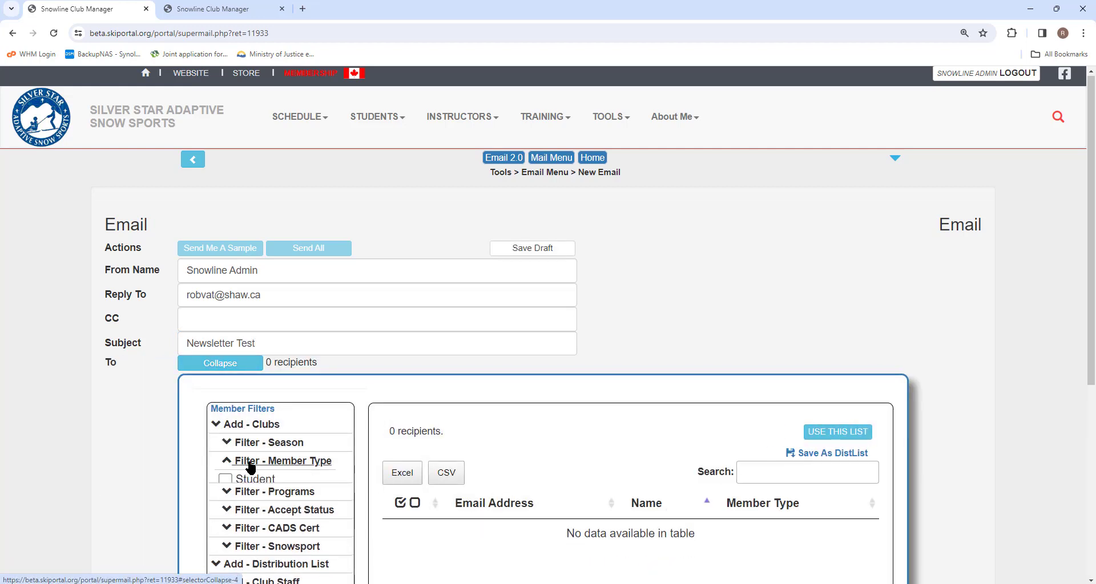
pyautogui.click(225, 480)
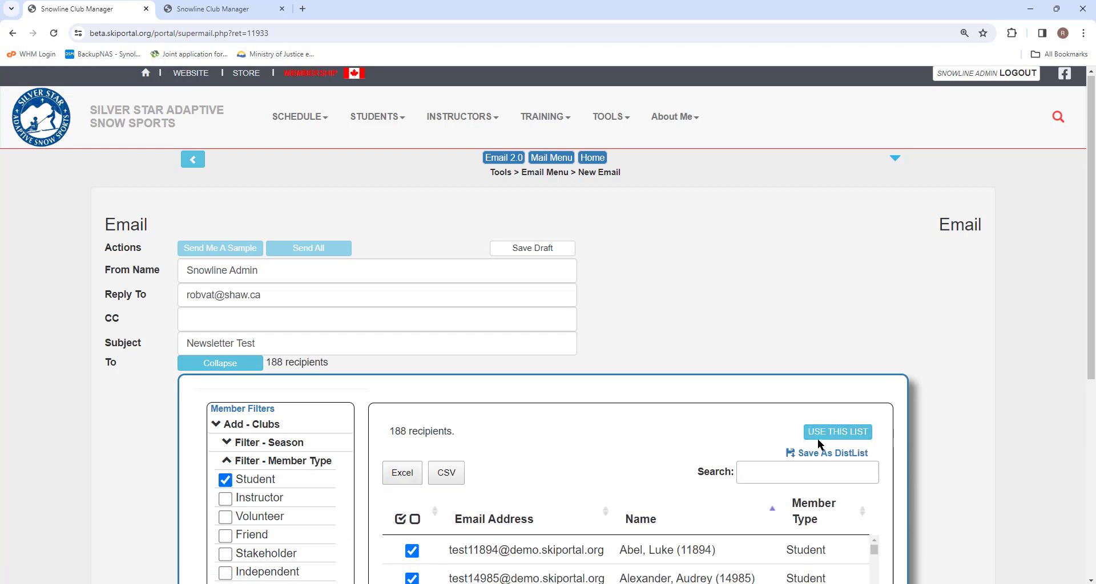
pyautogui.click(818, 438)
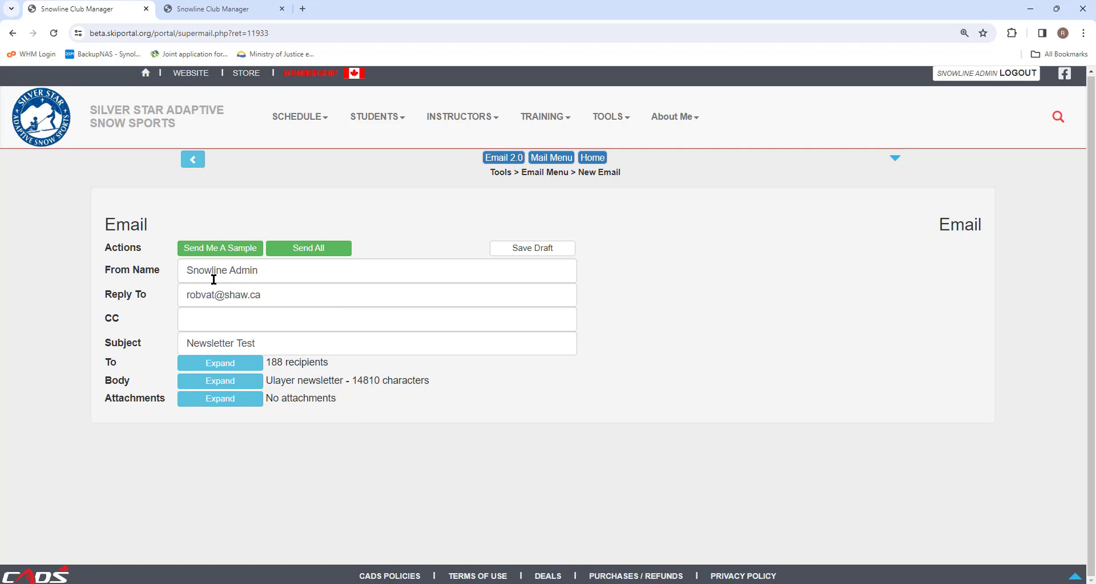
# - Send yourself a sample of the email, and open and review the received "Newsletter Test" message in Outlook
pyautogui.click(223, 250)
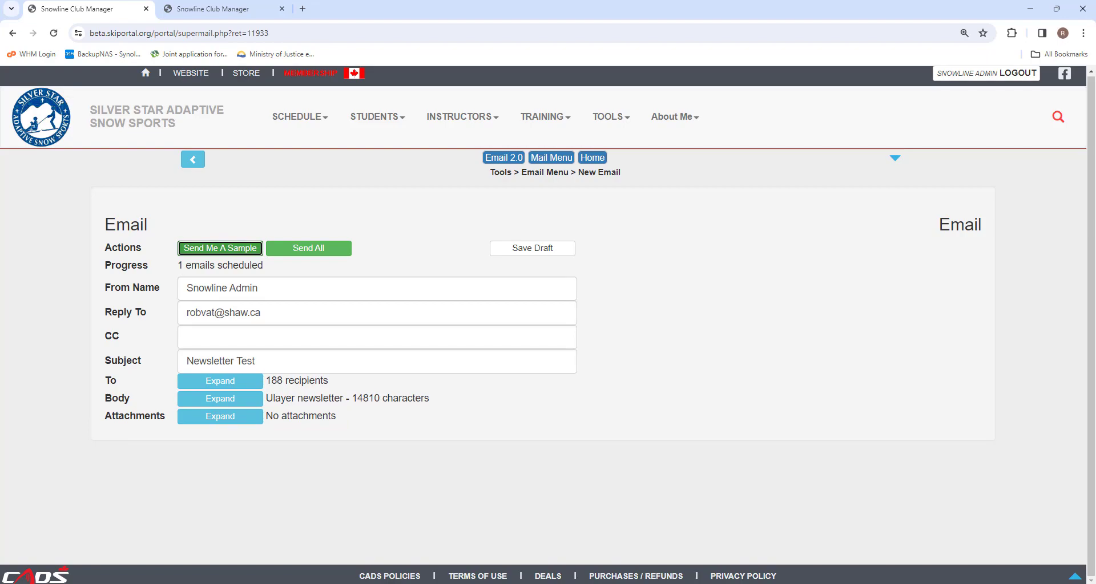
pyautogui.hotkey('alt', 'Tab')
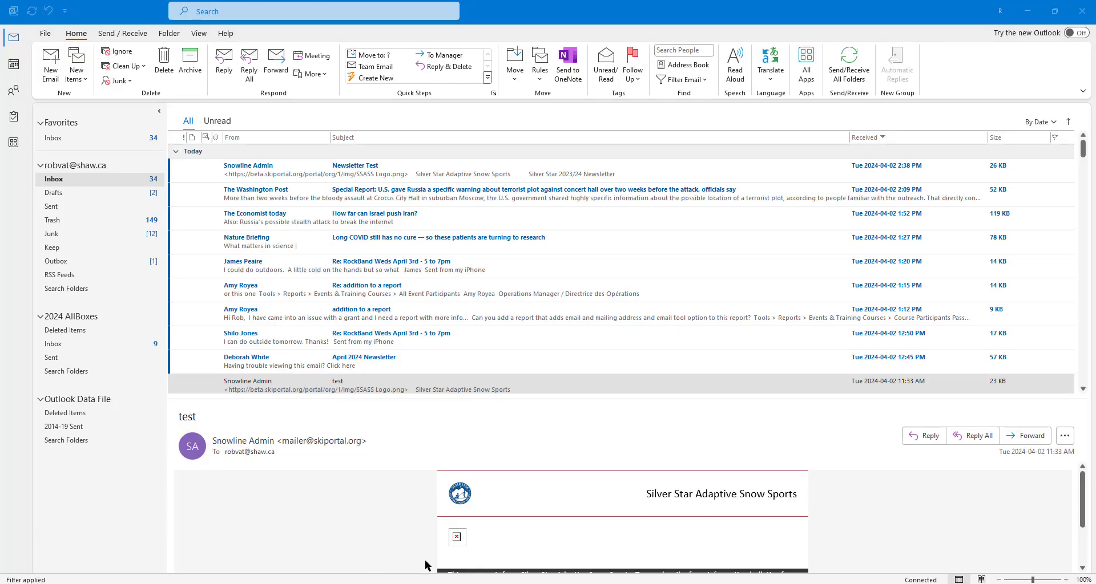
pyautogui.click(352, 166)
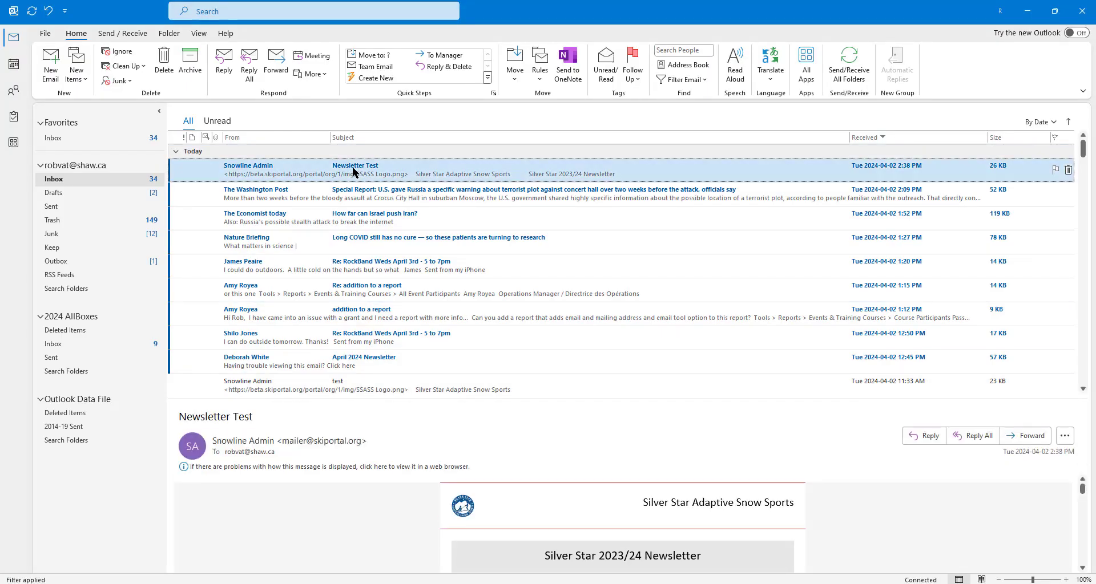
pyautogui.doubleClick(352, 167)
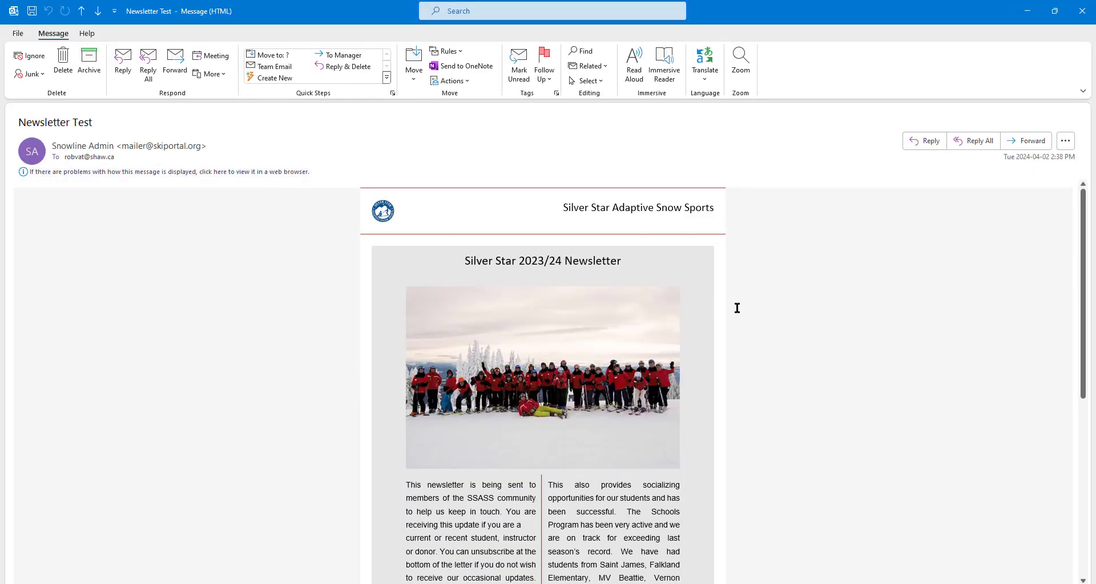
pyautogui.scroll(-12, 736, 308)
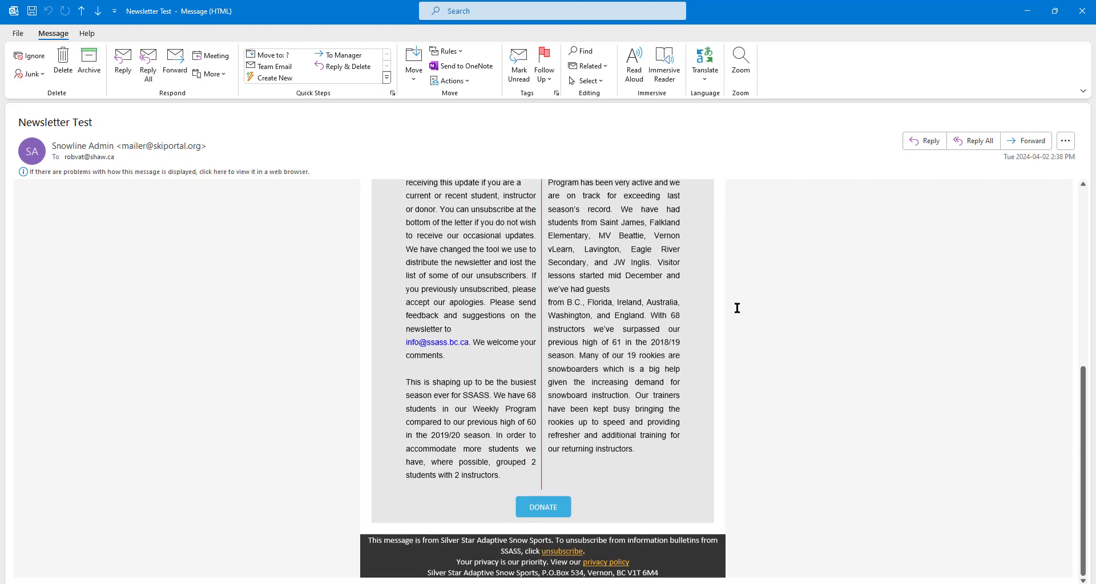
# - Test the DONATE link in the received newsletter and close the donation page it opens
pyautogui.click(541, 507)
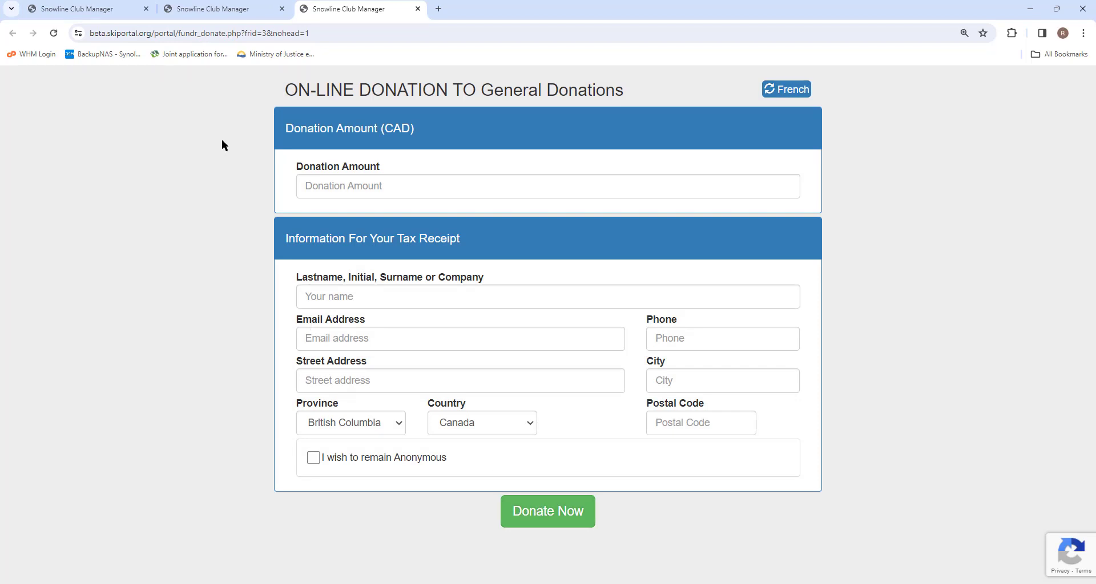
pyautogui.click(418, 9)
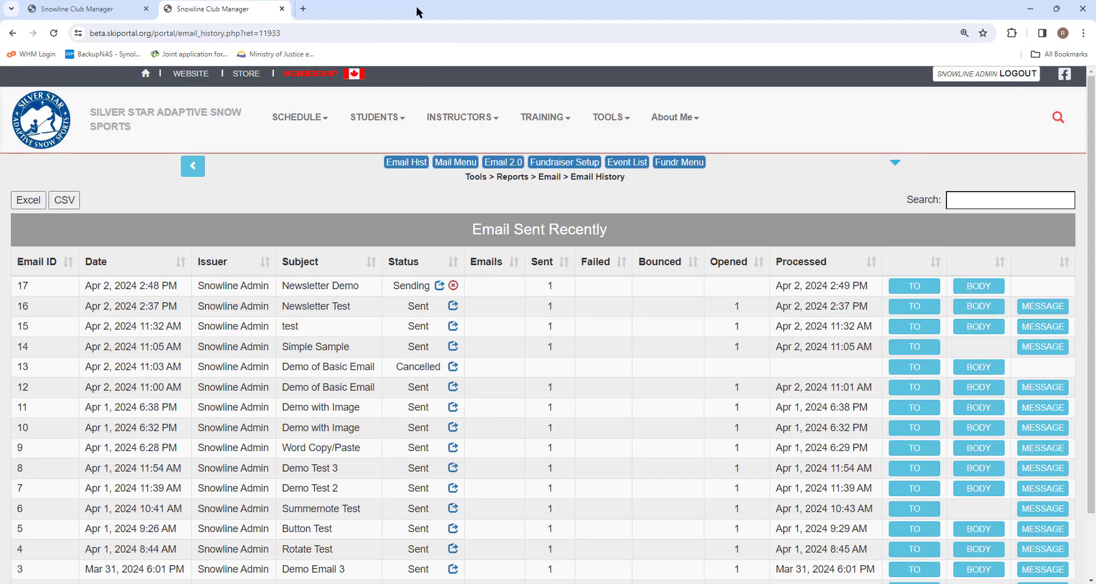
# - Return to the email being composed, reopen its newsletter body and examine the layout and the contact e-mail link in the first text column
pyautogui.click(120, 8)
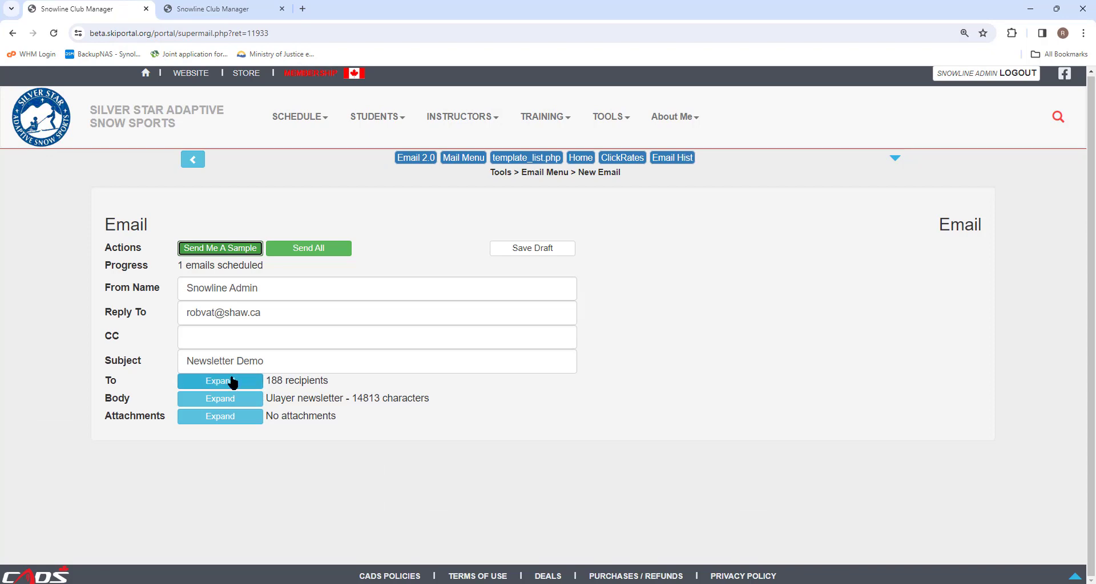
pyautogui.click(227, 401)
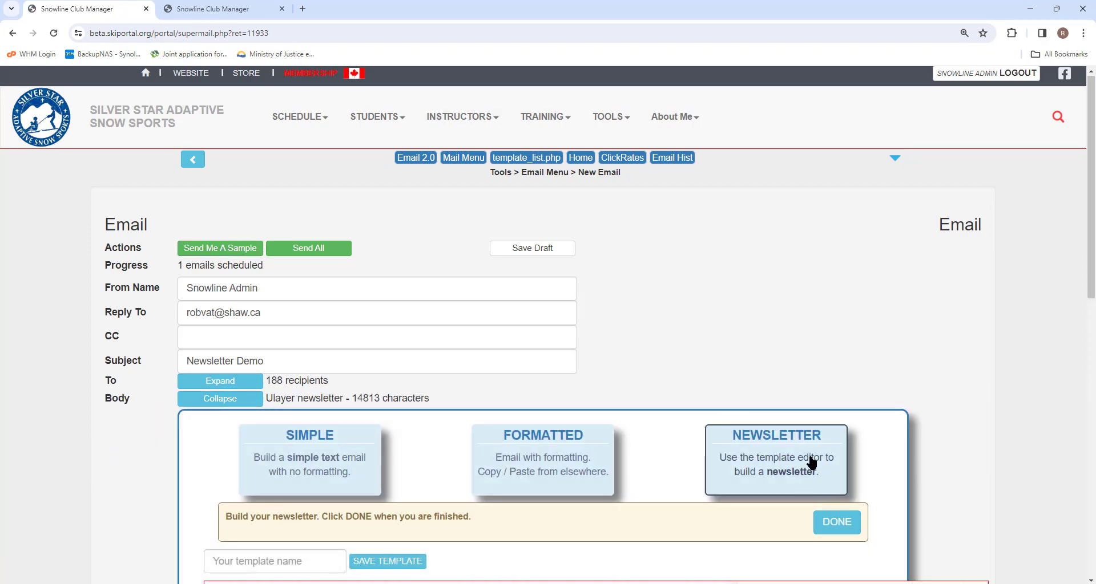
pyautogui.scroll(-10, 812, 463)
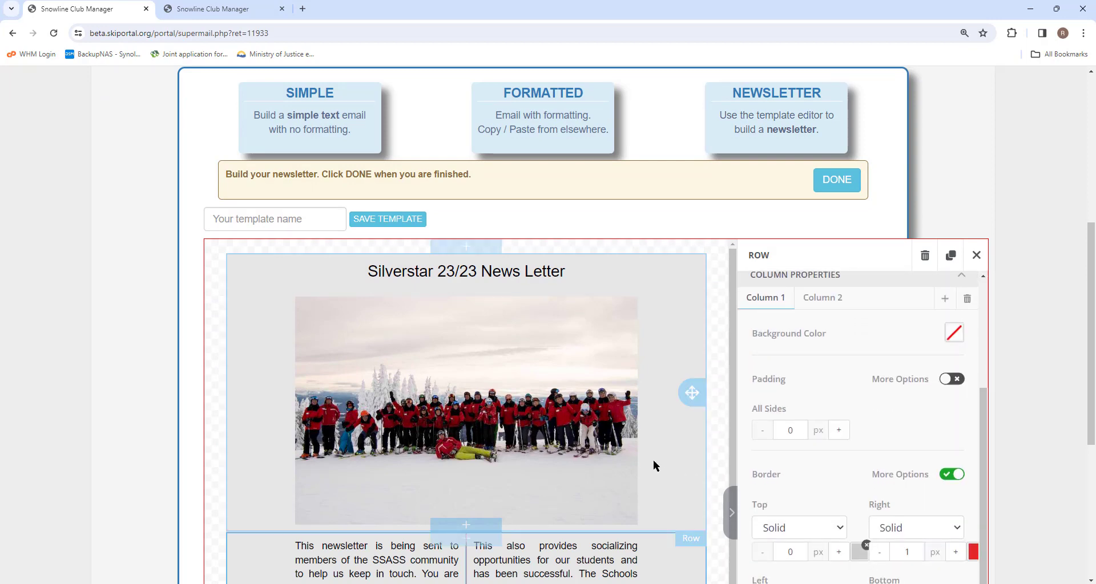
pyautogui.scroll(-5, 654, 466)
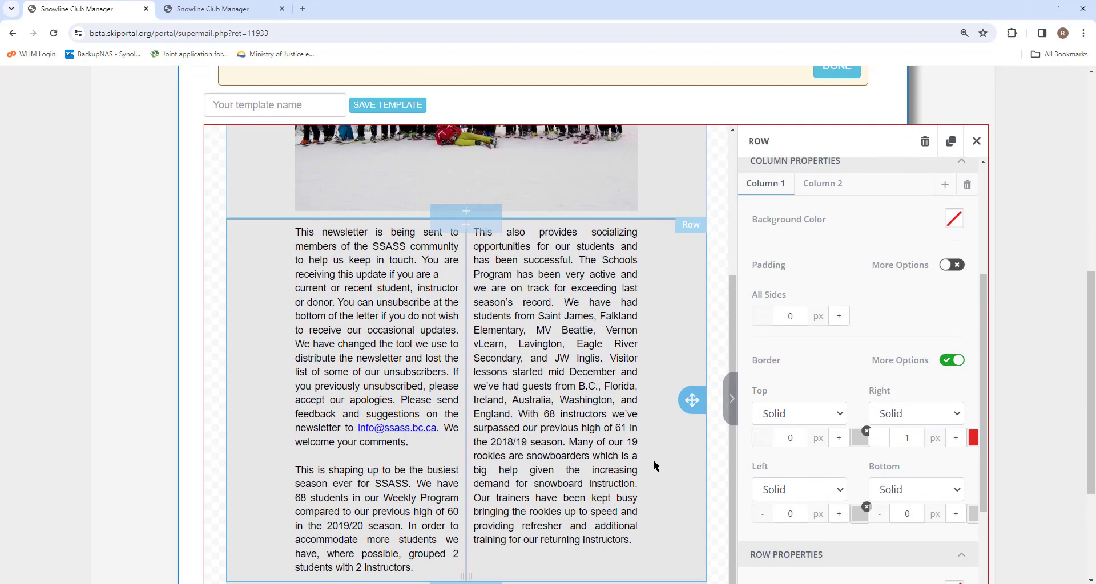
pyautogui.scroll(-2, 653, 466)
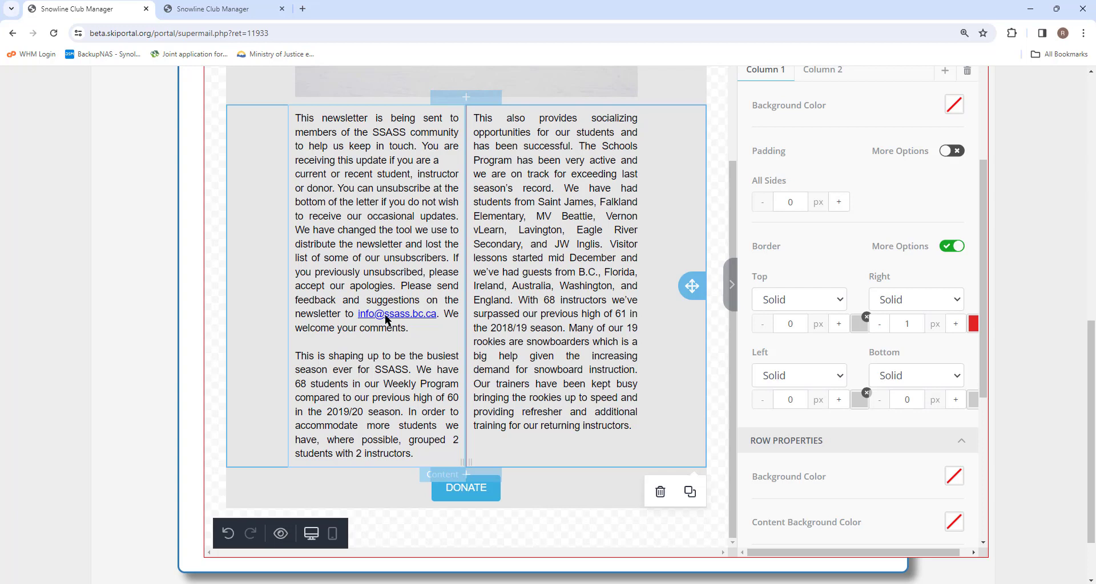
pyautogui.click(411, 317)
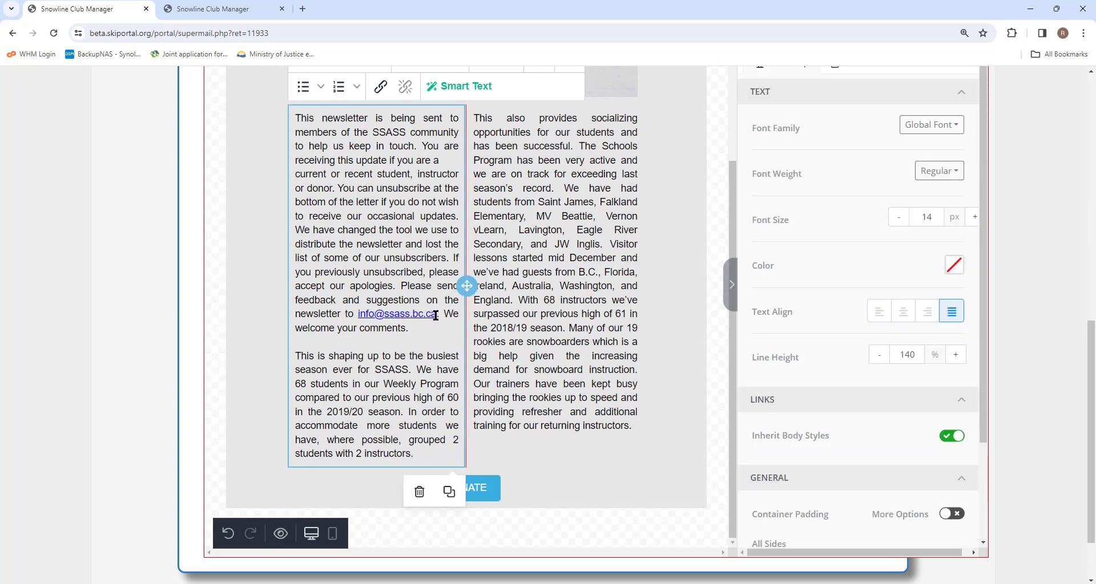
pyautogui.moveTo(436, 315); pyautogui.dragTo(384, 316)
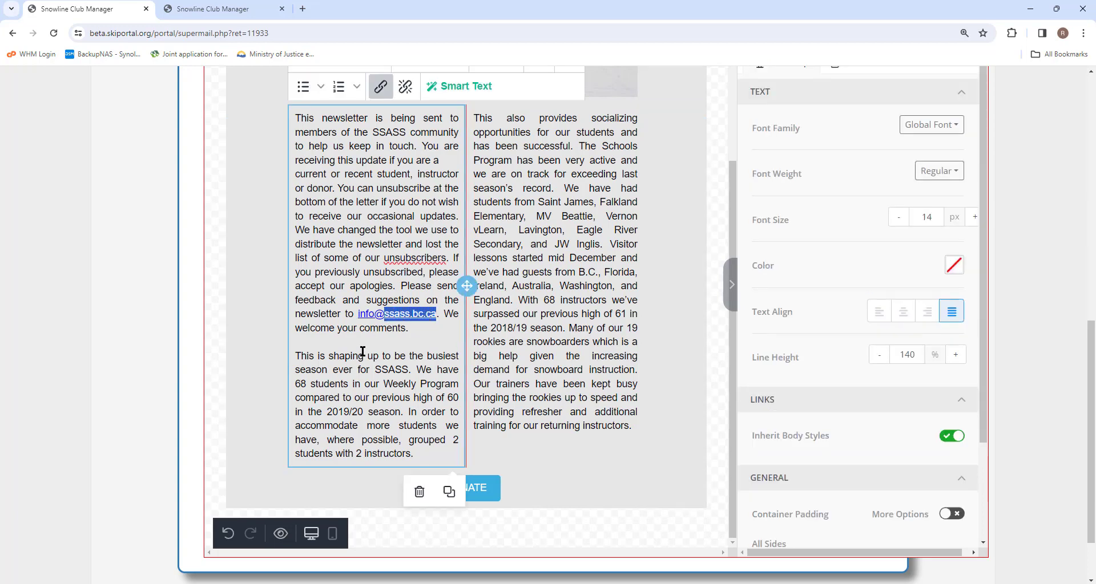
pyautogui.click(342, 329)
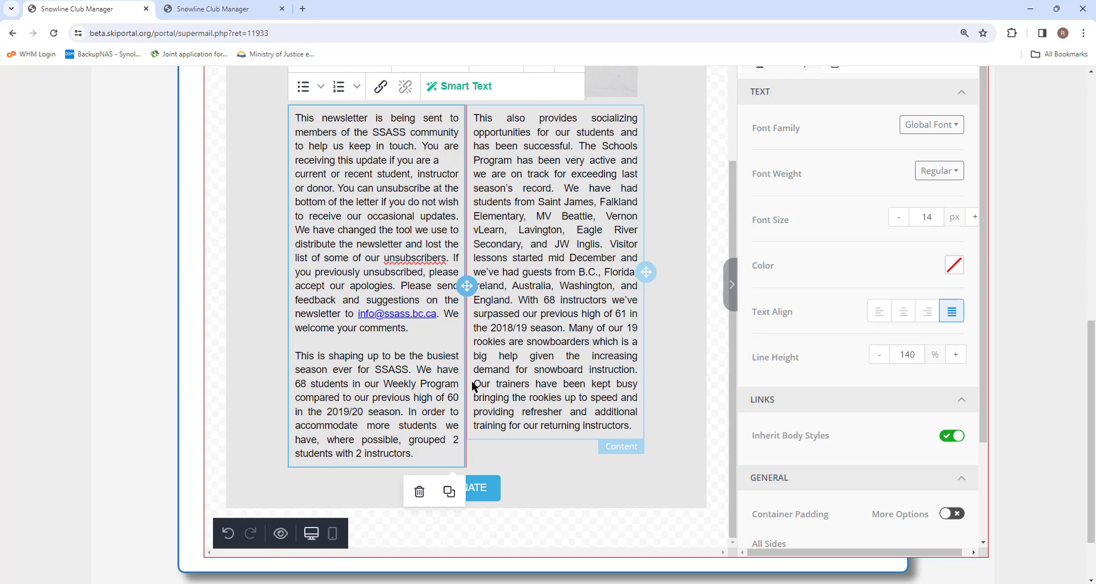
pyautogui.scroll(4, 512, 321)
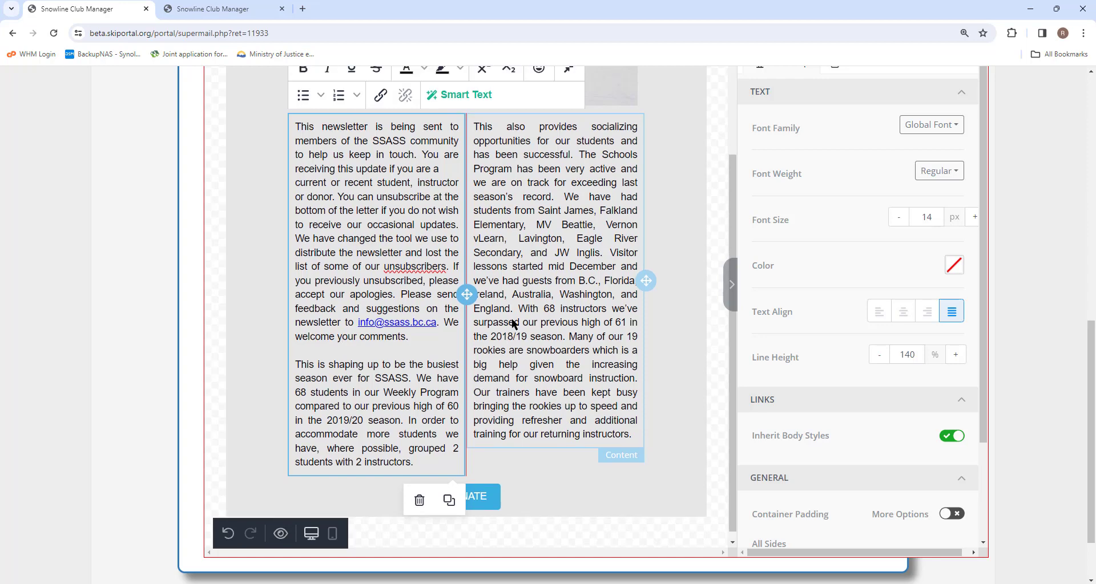
pyautogui.scroll(8, 511, 319)
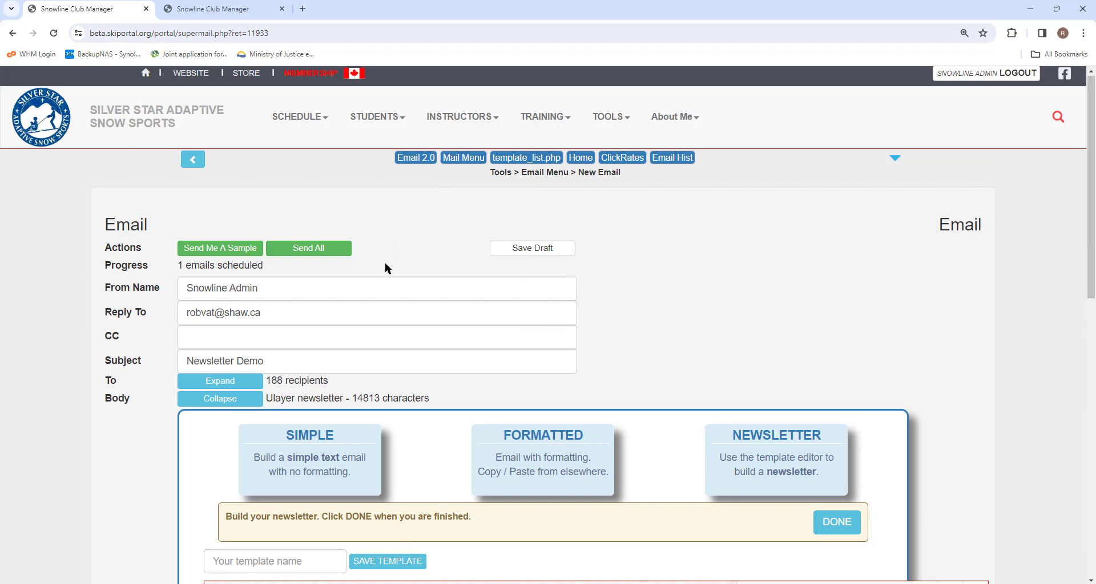
# - Save the newsletter layout as a template named "Newsletter" and collapse the email's body section
pyautogui.scroll(-4, 385, 269)
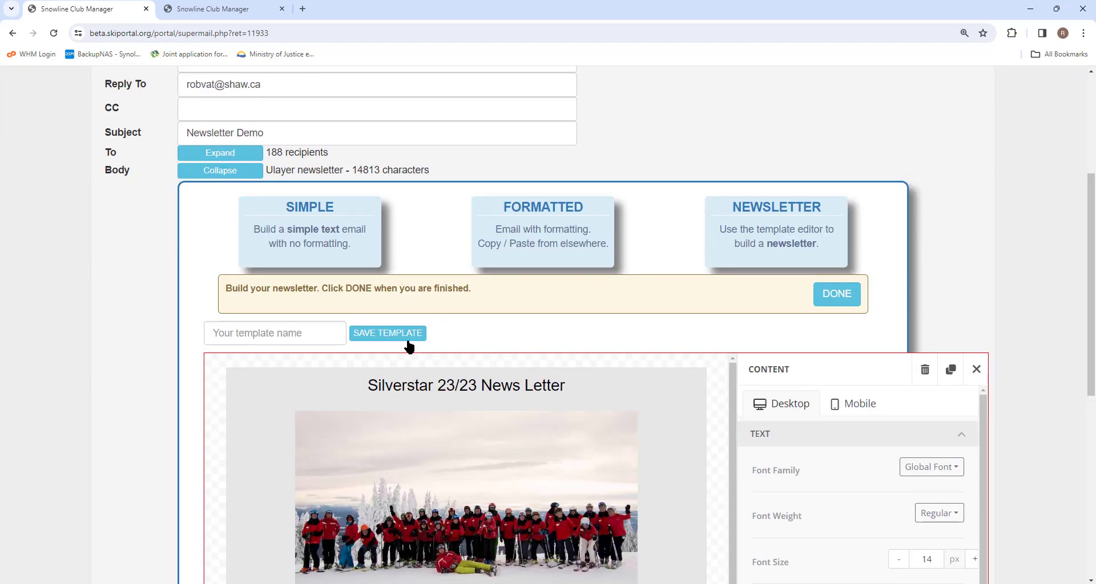
pyautogui.click(260, 335)
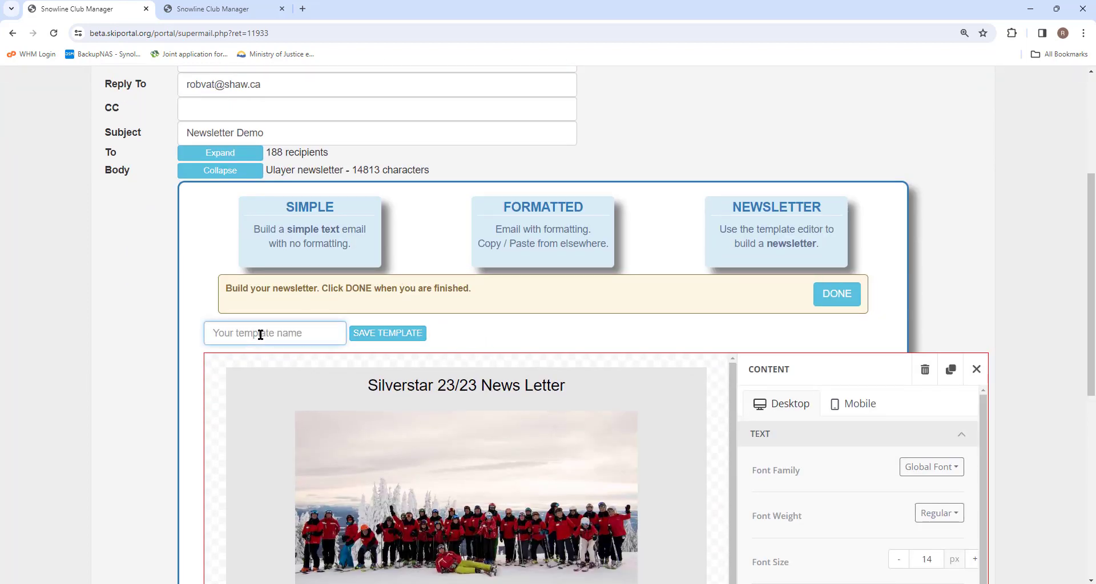
pyautogui.write('Newsletter')
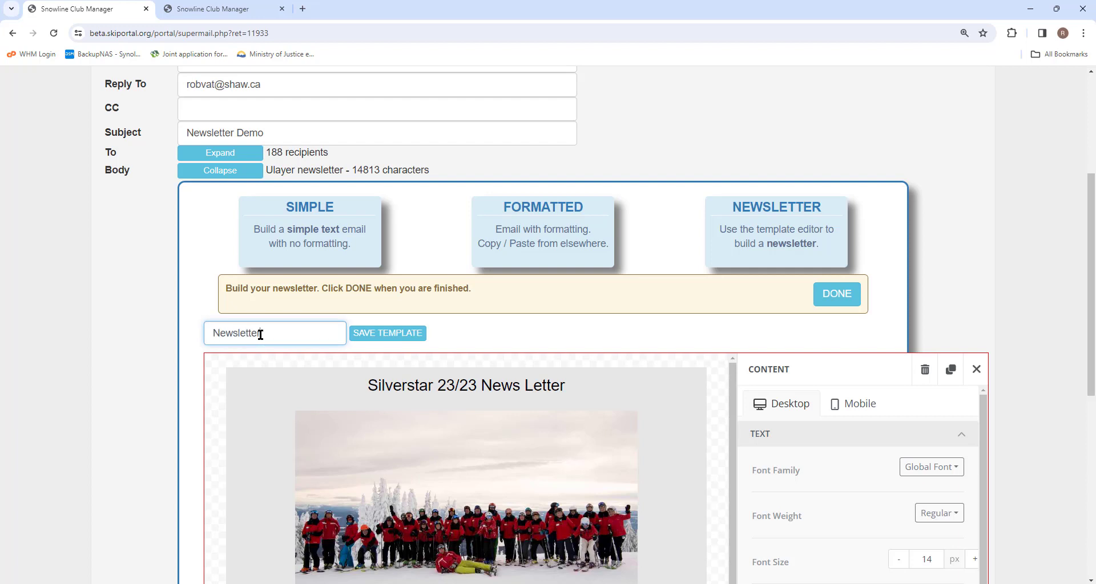
pyautogui.click(403, 337)
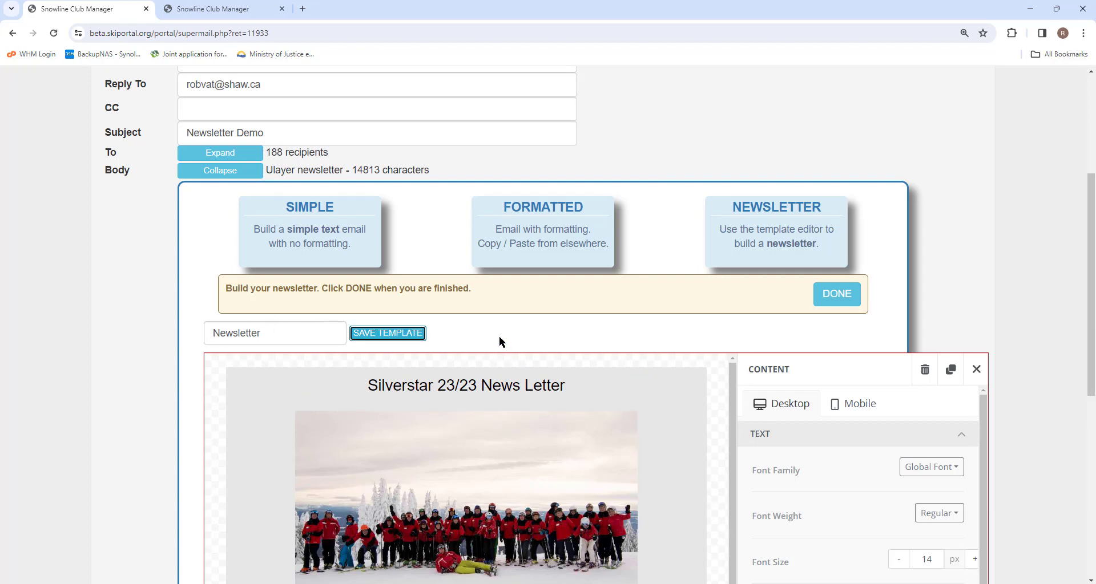
pyautogui.scroll(4, 499, 335)
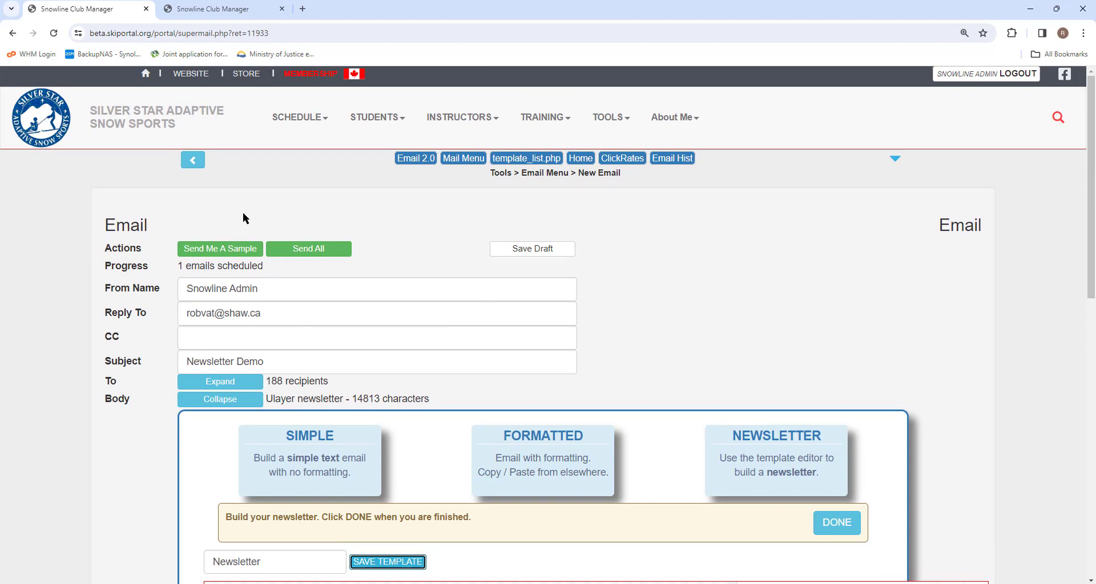
pyautogui.click(217, 402)
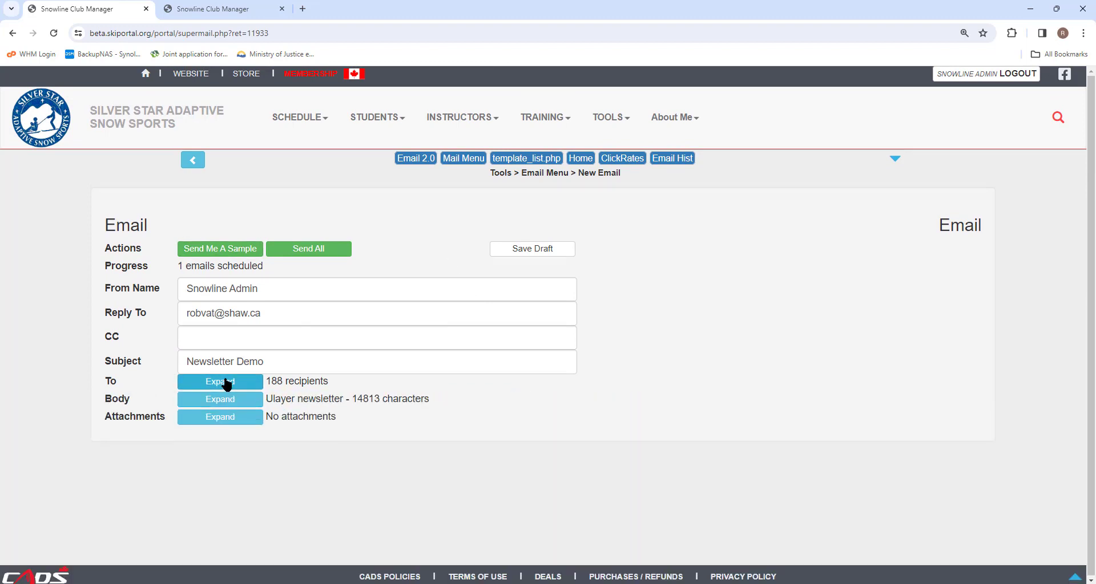
# - Save the email as a draft and go back through the Email Drafts list to the Email Tools page
pyautogui.click(520, 255)
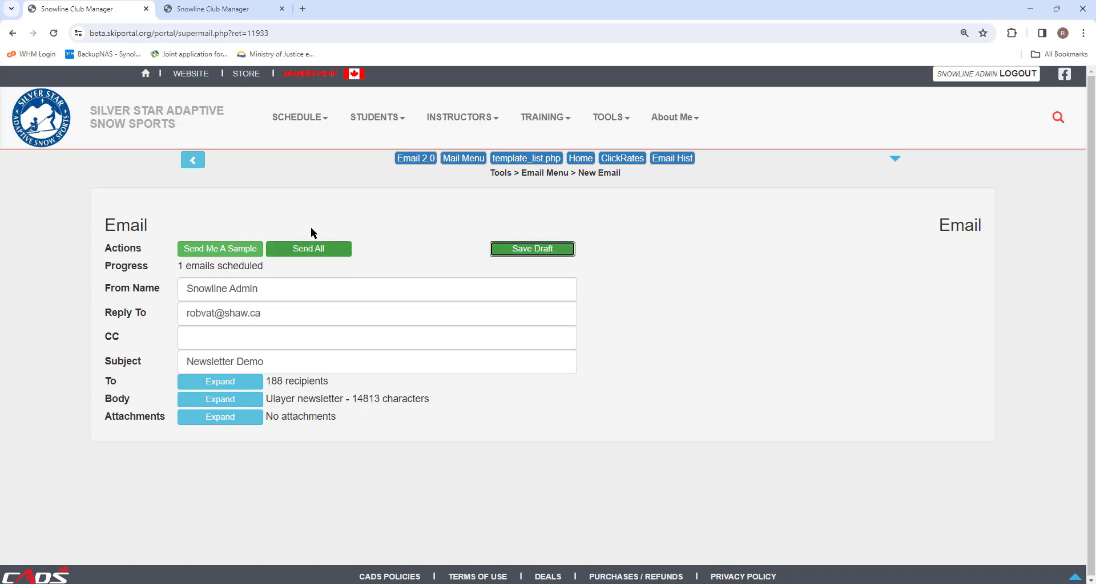
pyautogui.click(193, 161)
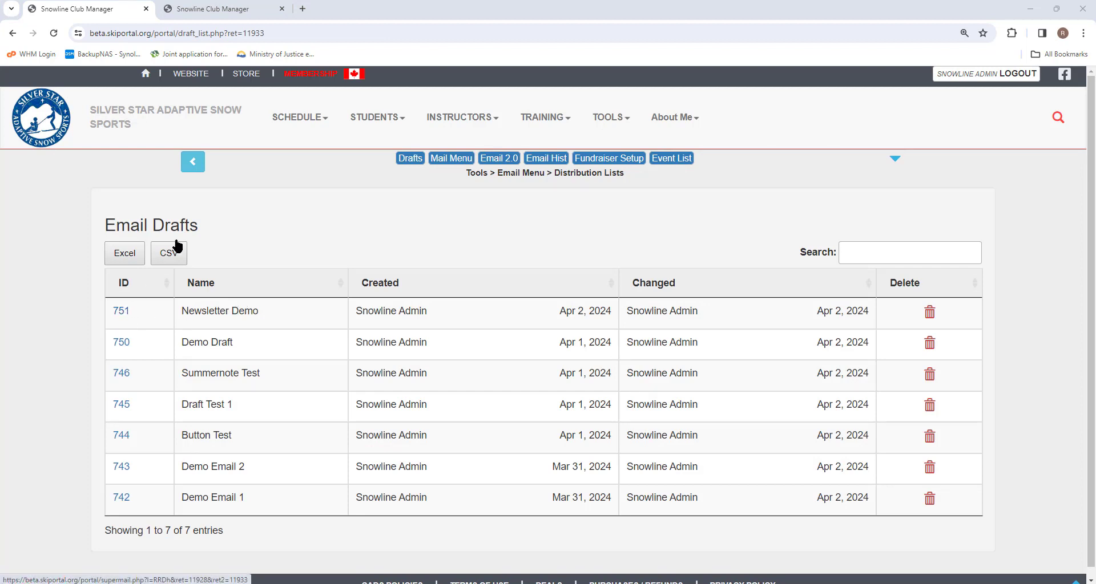
pyautogui.click(193, 161)
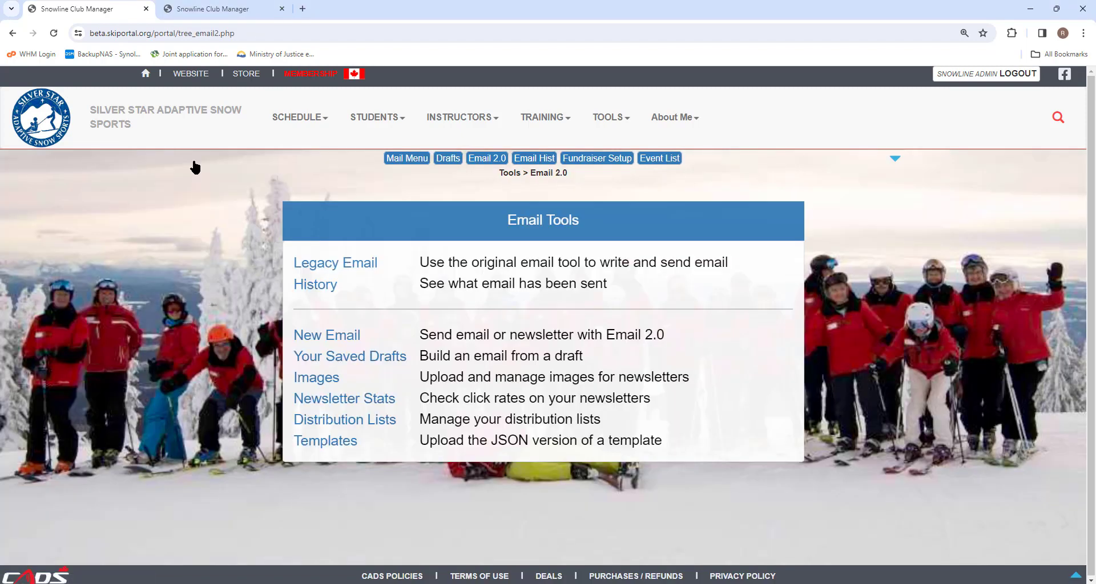